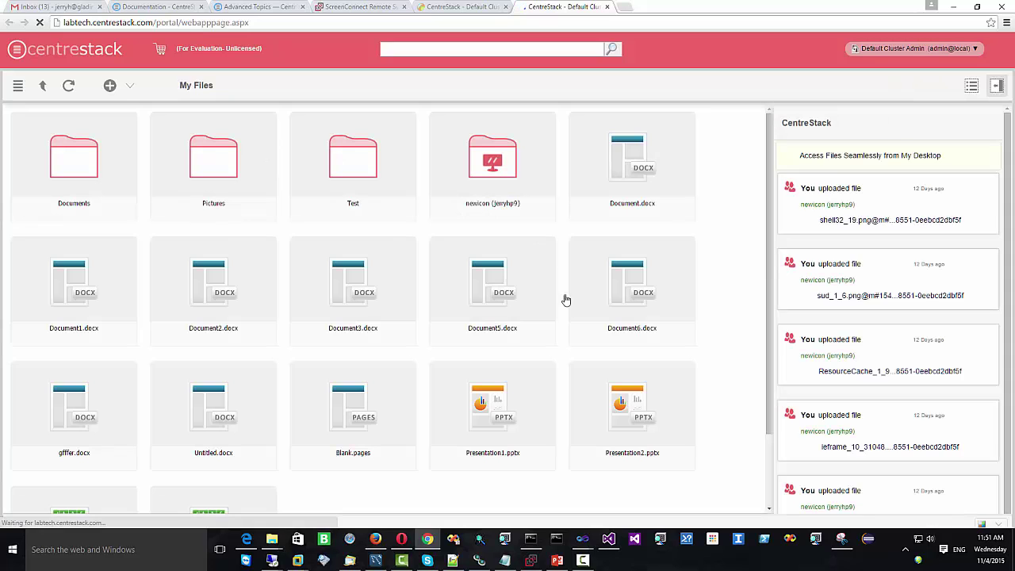
Launch Paint by searching for mspaint in the taskbar search box.
{"action": "left_click", "coordinate": [68, 550]}
{"action": "type", "text": "mspaint"}
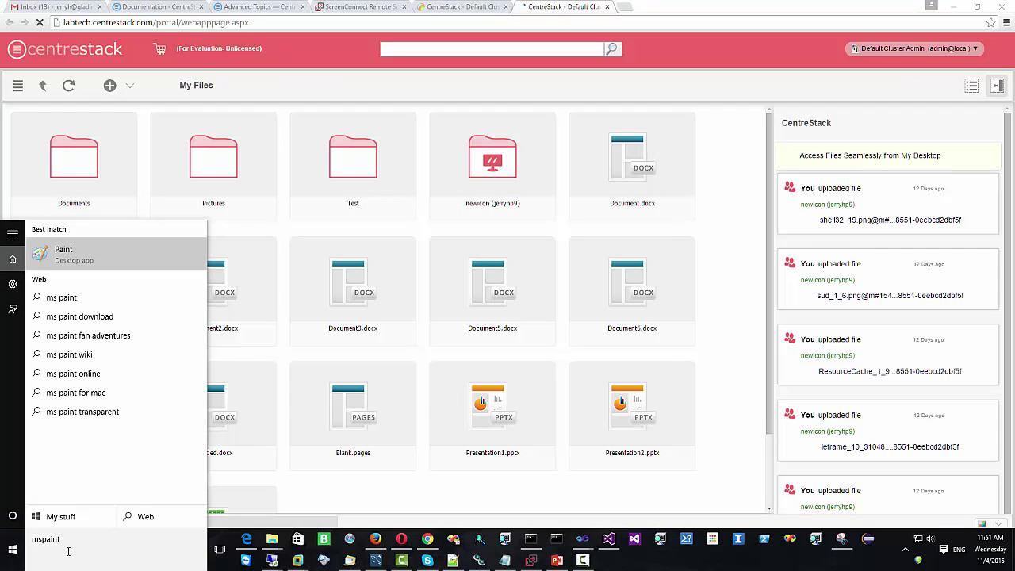
{"action": "key", "text": "Return"}
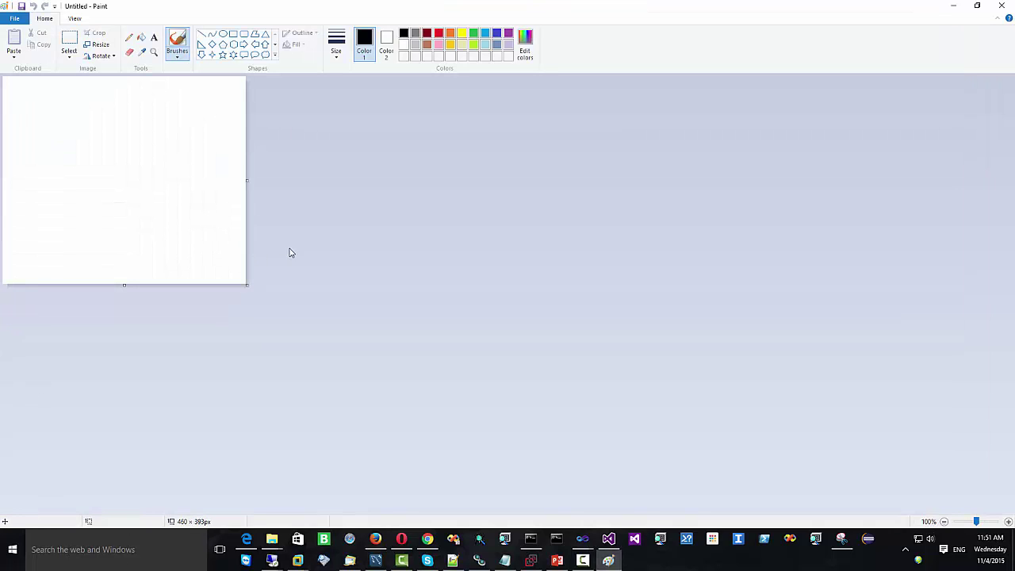
Enlarge the canvas and sketch a central cloud with a long vertical divider to its right.
{"action": "left_click_drag", "start_coordinate": [245, 284], "coordinate": [842, 460]}
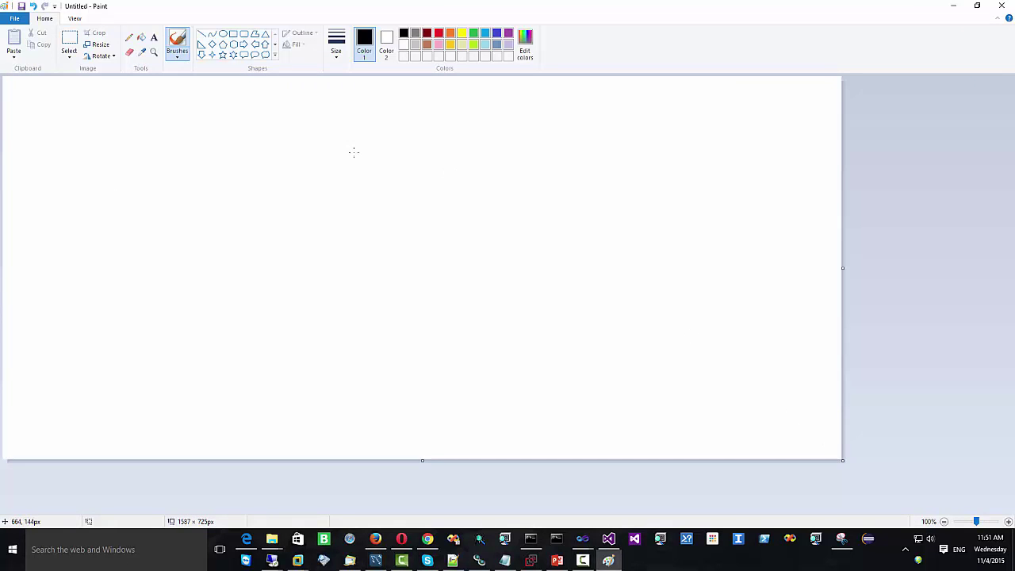
{"action": "mouse_move", "coordinate": [354, 152]}
{"action": "left_mouse_down"}
{"action": "mouse_move", "coordinate": [287, 184]}
{"action": "mouse_move", "coordinate": [366, 273]}
{"action": "mouse_move", "coordinate": [472, 208]}
{"action": "mouse_move", "coordinate": [388, 155]}
{"action": "left_mouse_up"}
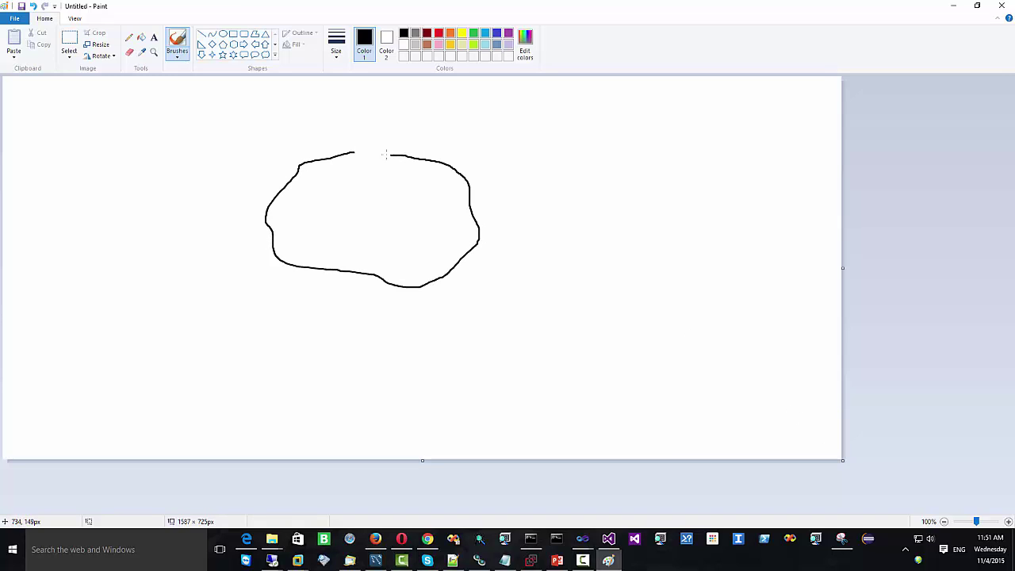
{"action": "left_click_drag", "start_coordinate": [571, 97], "coordinate": [561, 419]}
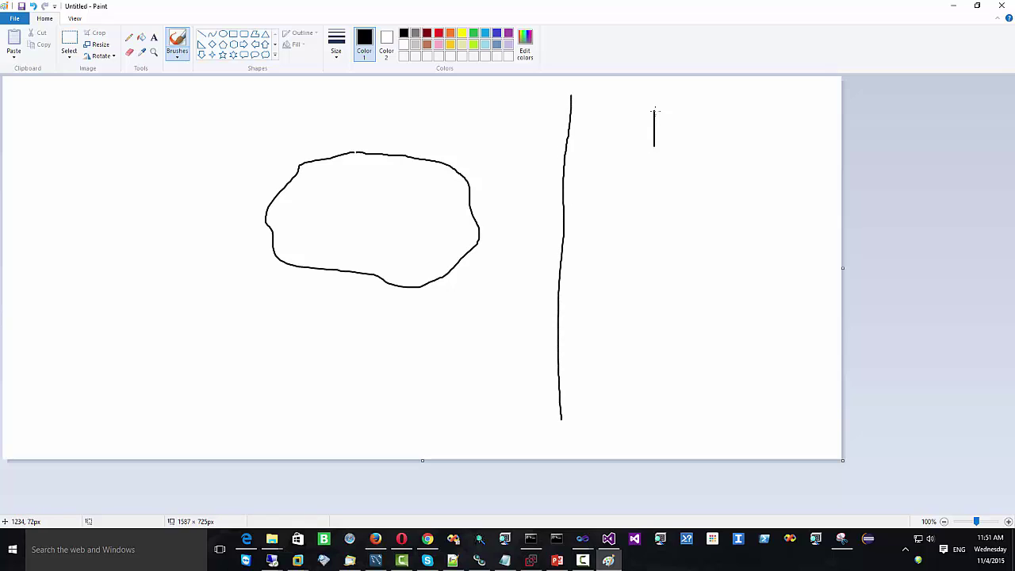
Draw boxes 1, 2 and FS3 on the right and boxes T1–T3 on the left.
{"action": "left_click_drag", "start_coordinate": [654, 109], "coordinate": [750, 108]}
{"action": "left_click_drag", "start_coordinate": [660, 147], "coordinate": [751, 147]}
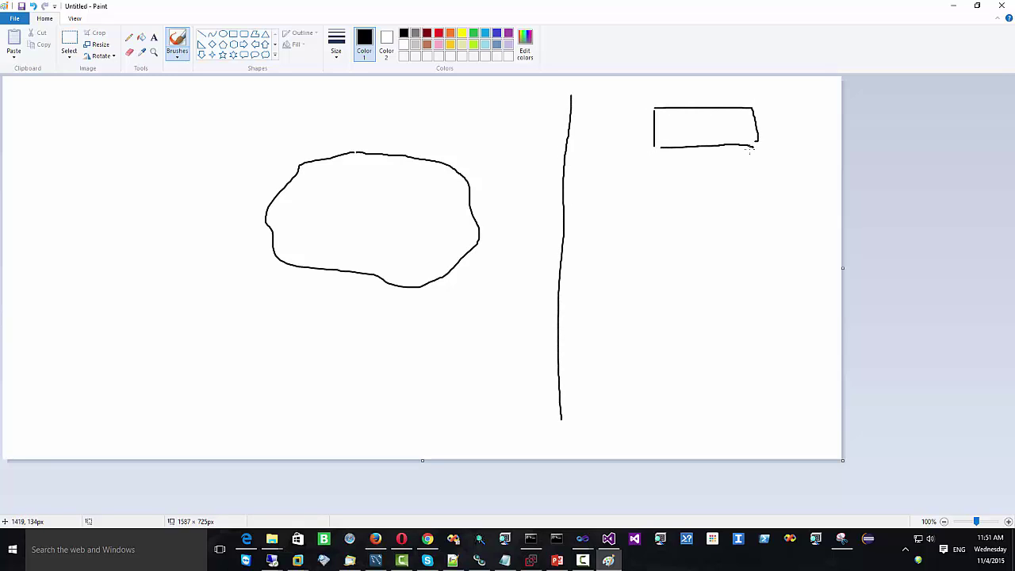
{"action": "mouse_move", "coordinate": [659, 190]}
{"action": "left_mouse_down"}
{"action": "mouse_move", "coordinate": [769, 199]}
{"action": "mouse_move", "coordinate": [766, 241]}
{"action": "left_mouse_up"}
{"action": "mouse_move", "coordinate": [667, 297]}
{"action": "left_mouse_down"}
{"action": "mouse_move", "coordinate": [738, 293]}
{"action": "mouse_move", "coordinate": [768, 343]}
{"action": "mouse_move", "coordinate": [666, 342]}
{"action": "left_mouse_up"}
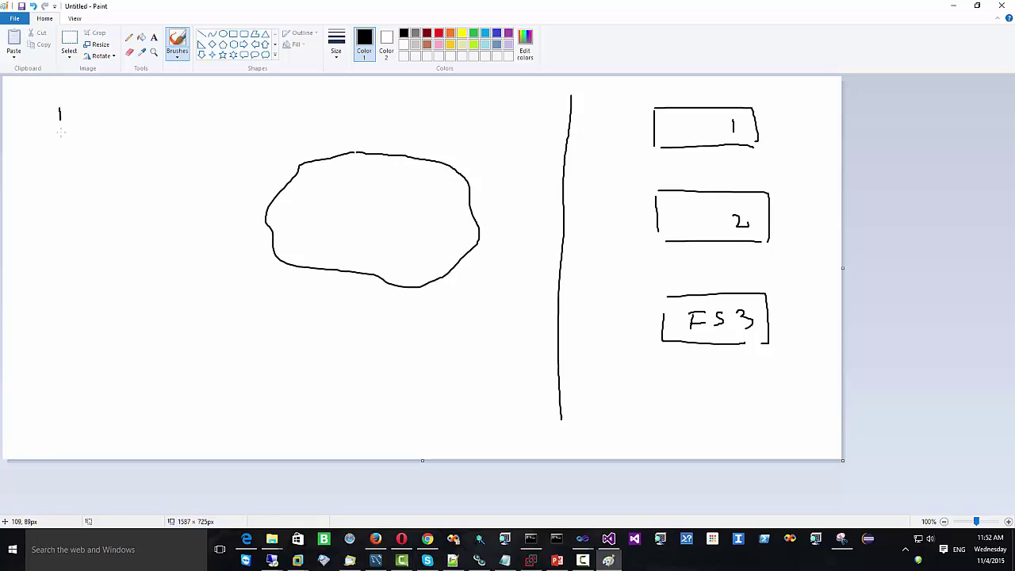
{"action": "mouse_move", "coordinate": [61, 133]}
{"action": "left_mouse_down"}
{"action": "mouse_move", "coordinate": [110, 132]}
{"action": "mouse_move", "coordinate": [79, 104]}
{"action": "left_mouse_up"}
{"action": "mouse_move", "coordinate": [110, 202]}
{"action": "left_mouse_down"}
{"action": "mouse_move", "coordinate": [112, 236]}
{"action": "mouse_move", "coordinate": [71, 234]}
{"action": "left_mouse_up"}
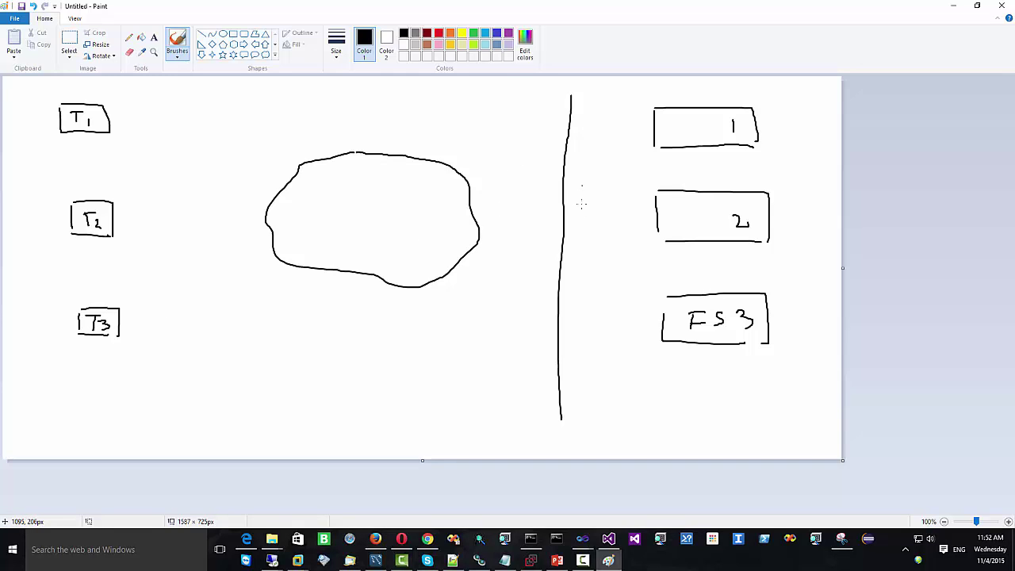
Draw a tall CS box beside the divider, wired to boxes 1 and FS3.
{"action": "left_click_drag", "start_coordinate": [581, 203], "coordinate": [587, 273]}
{"action": "mouse_move", "coordinate": [616, 180]}
{"action": "left_mouse_down"}
{"action": "mouse_move", "coordinate": [628, 237]}
{"action": "mouse_move", "coordinate": [592, 271]}
{"action": "left_mouse_up"}
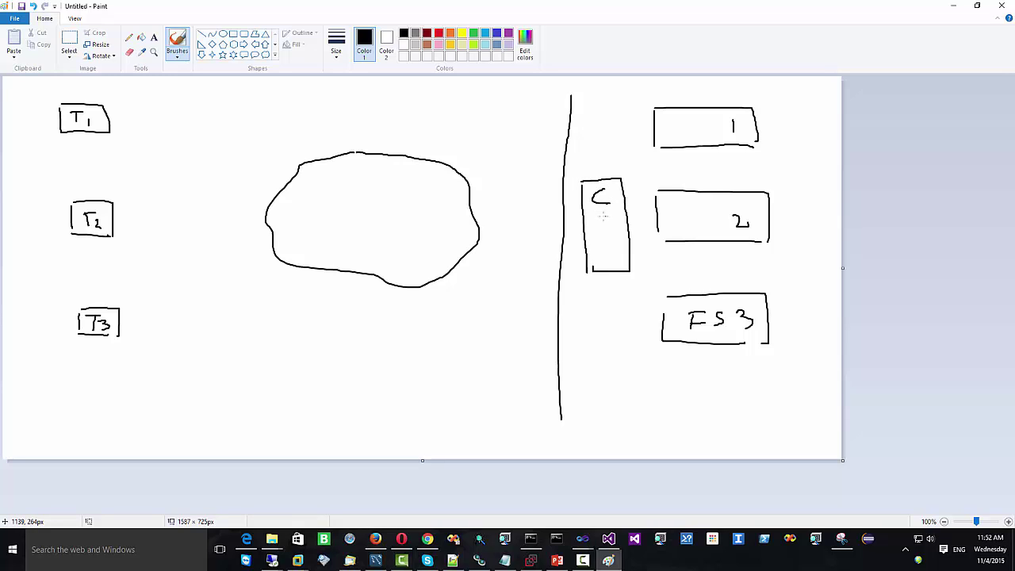
{"action": "left_click_drag", "start_coordinate": [625, 180], "coordinate": [648, 145]}
{"action": "left_click_drag", "start_coordinate": [622, 252], "coordinate": [658, 303]}
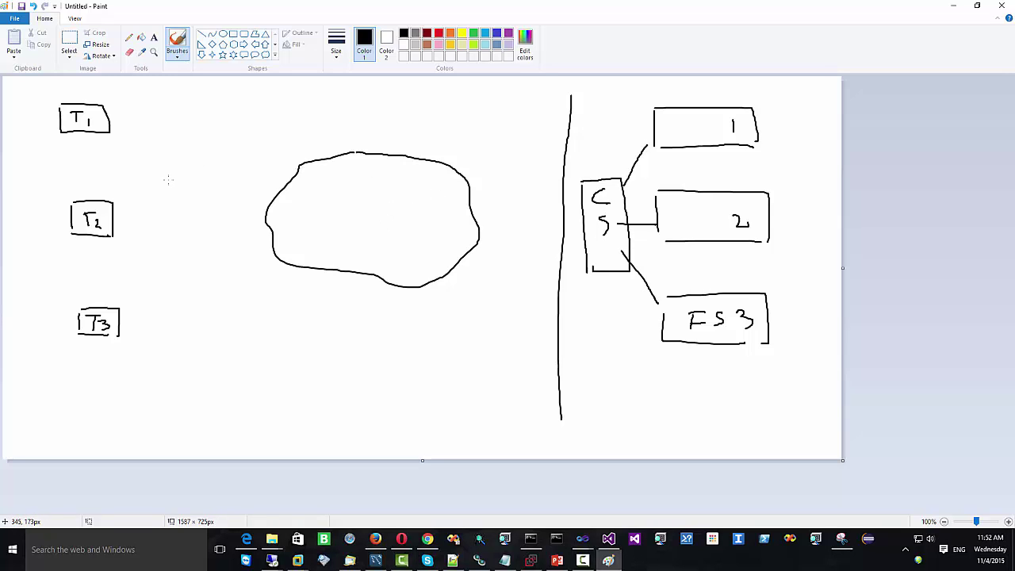
Draw arrows from T2 through the cloud to CS, plus an LT CS box below.
{"action": "left_click_drag", "start_coordinate": [169, 209], "coordinate": [357, 228]}
{"action": "mouse_move", "coordinate": [333, 214]}
{"action": "left_mouse_down"}
{"action": "mouse_move", "coordinate": [351, 236]}
{"action": "mouse_move", "coordinate": [538, 231]}
{"action": "left_mouse_up"}
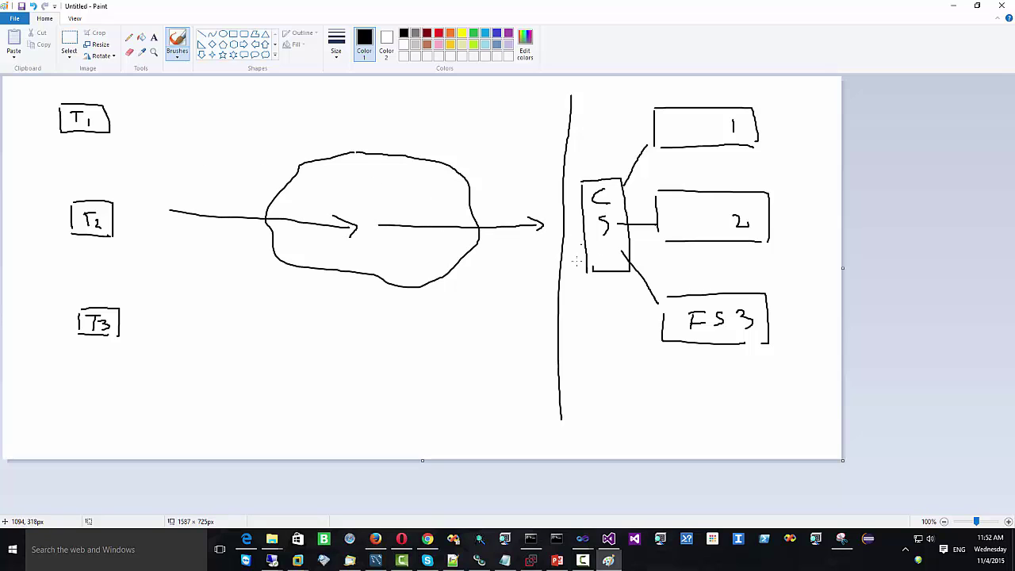
{"action": "left_click_drag", "start_coordinate": [583, 357], "coordinate": [590, 387]}
{"action": "mouse_move", "coordinate": [584, 336]}
{"action": "left_mouse_down"}
{"action": "mouse_move", "coordinate": [632, 331]}
{"action": "mouse_move", "coordinate": [644, 374]}
{"action": "left_mouse_up"}
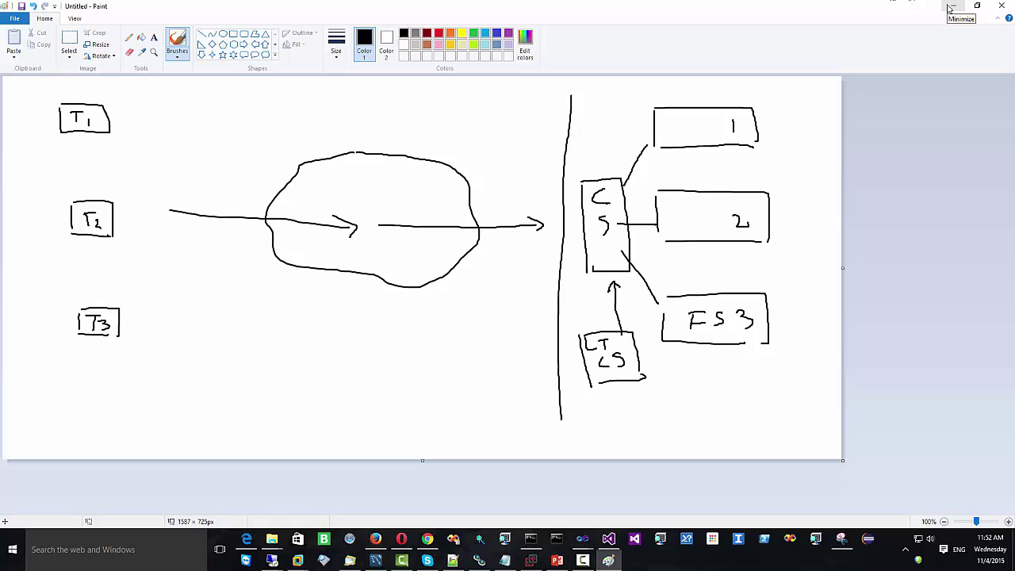
Open Management Console from the Default Cluster Admin menu, then switch to the remote server desktop.
{"action": "left_click", "coordinate": [951, 8]}
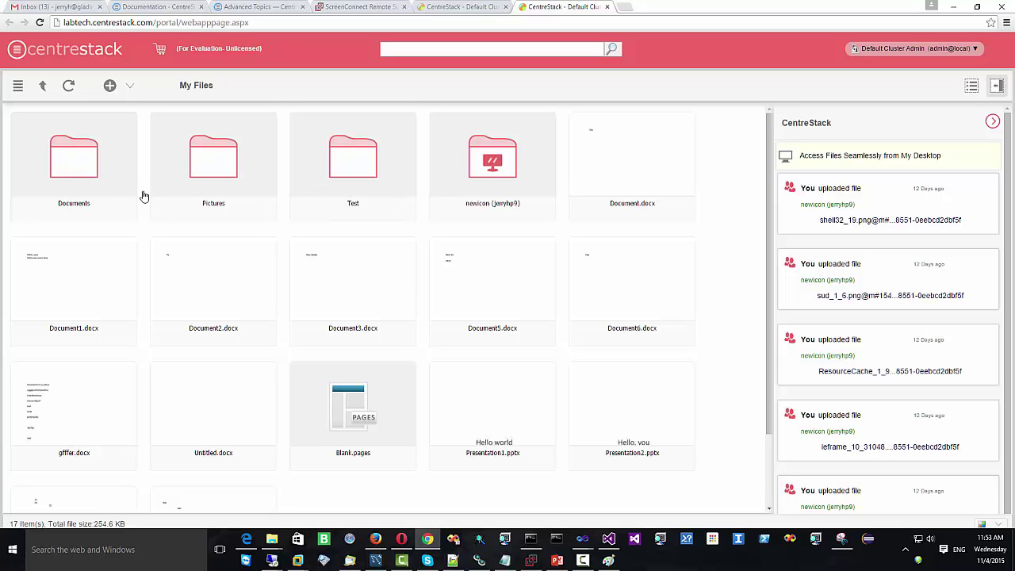
{"action": "left_click", "coordinate": [937, 50]}
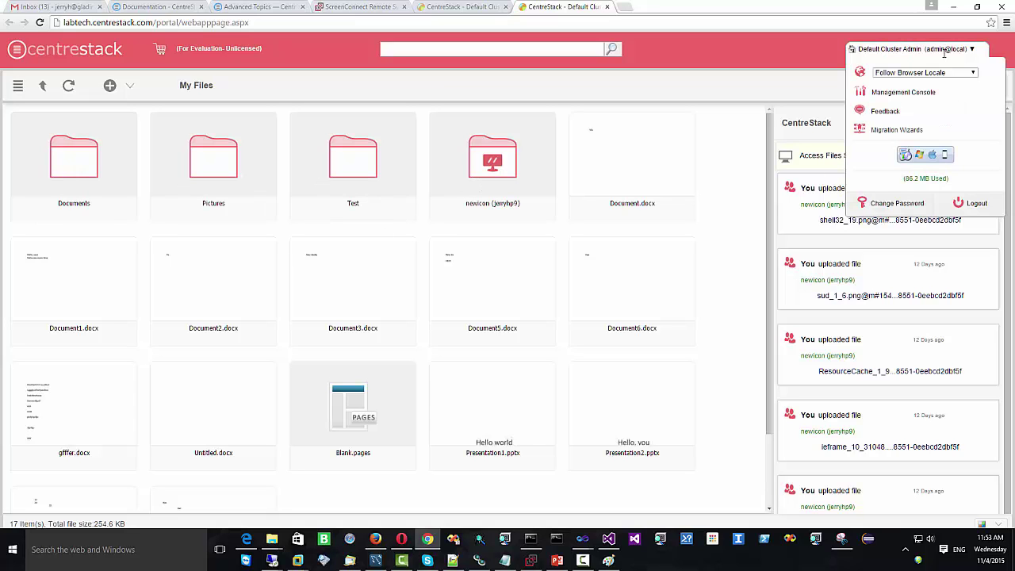
{"action": "left_click", "coordinate": [909, 93]}
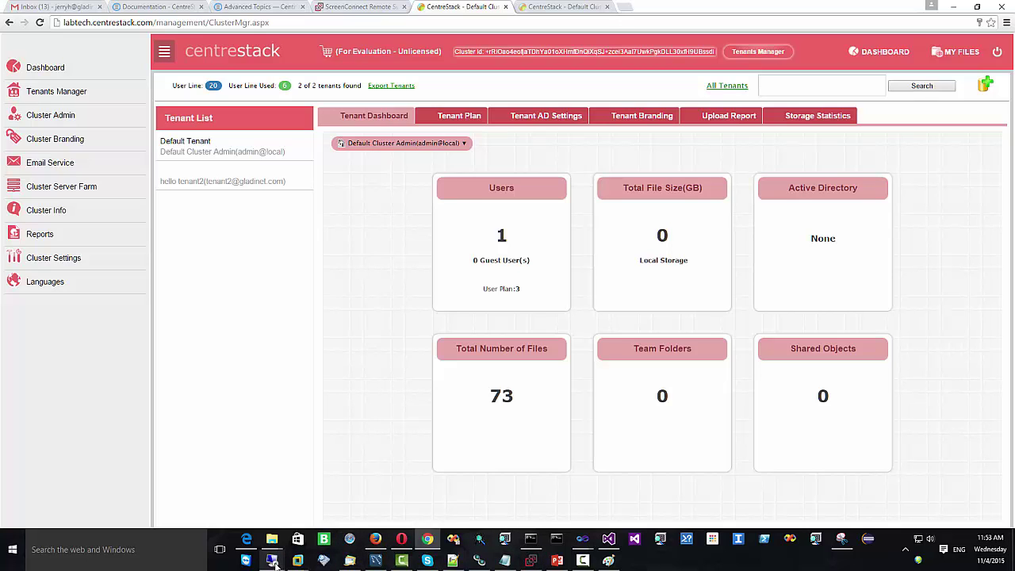
{"action": "mouse_move", "coordinate": [274, 561]}
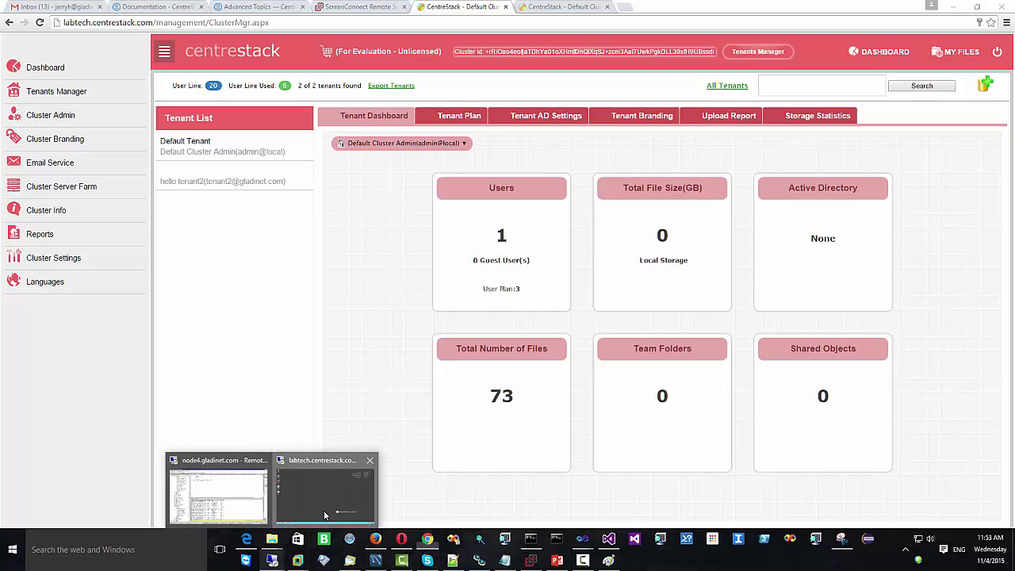
{"action": "left_click", "coordinate": [324, 510]}
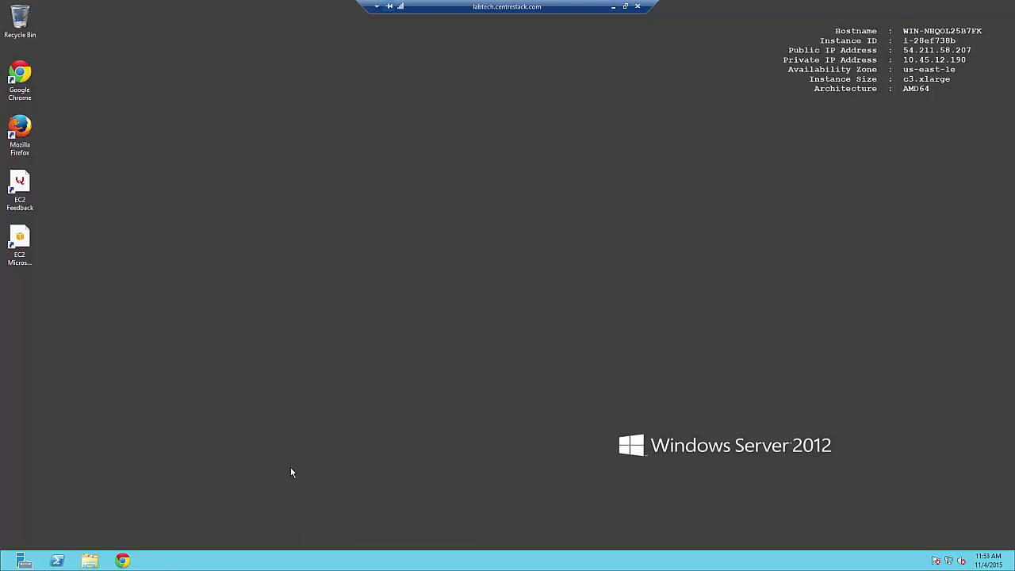
Create and open an empty tenant3 folder on the server's C: drive, then minimize the session.
{"action": "left_click", "coordinate": [89, 561]}
{"action": "left_click", "coordinate": [176, 339]}
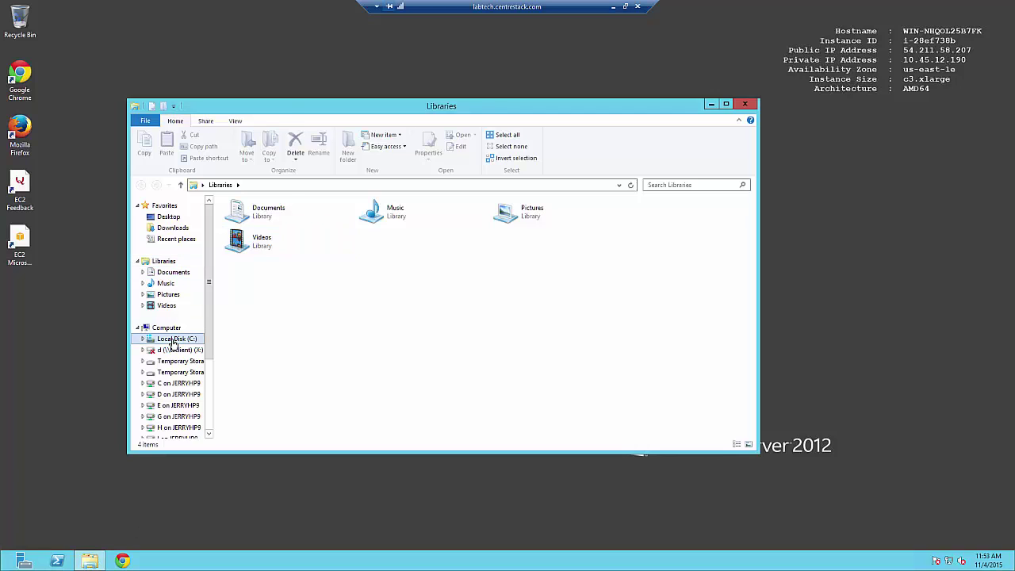
{"action": "right_click", "coordinate": [260, 365]}
{"action": "mouse_move", "coordinate": [322, 458]}
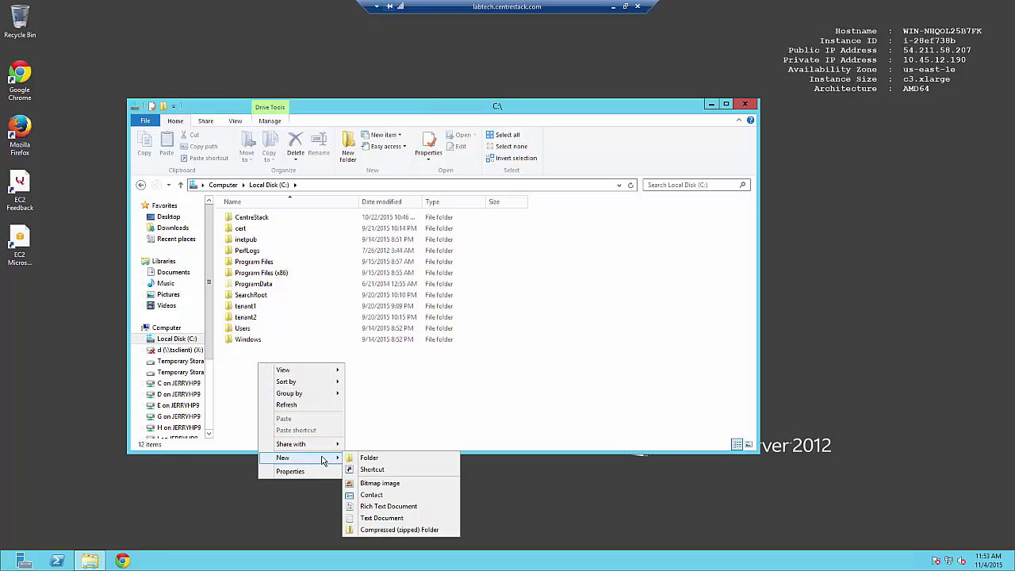
{"action": "left_click", "coordinate": [383, 459]}
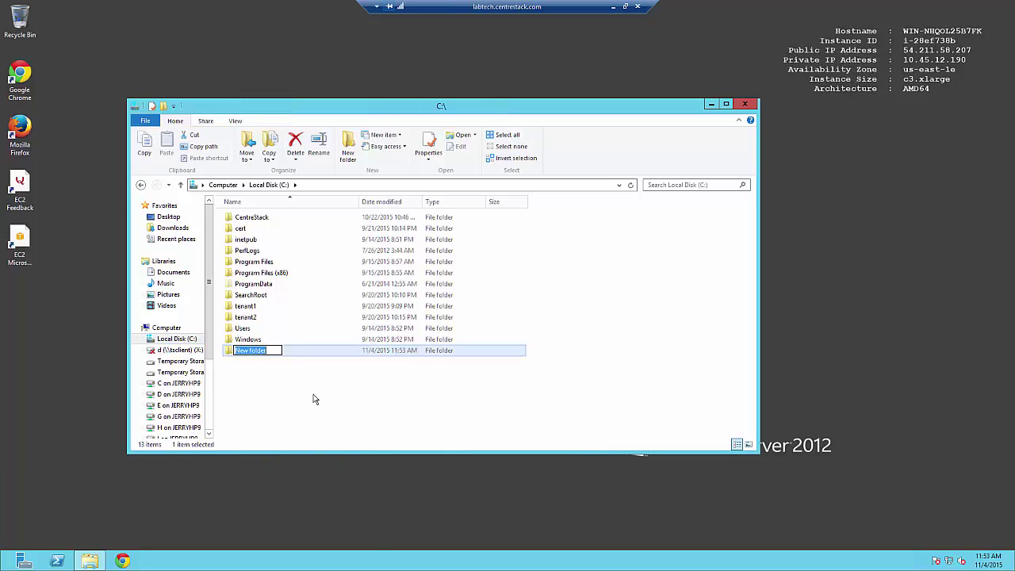
{"action": "type", "text": "tenant3"}
{"action": "key", "text": "Return"}
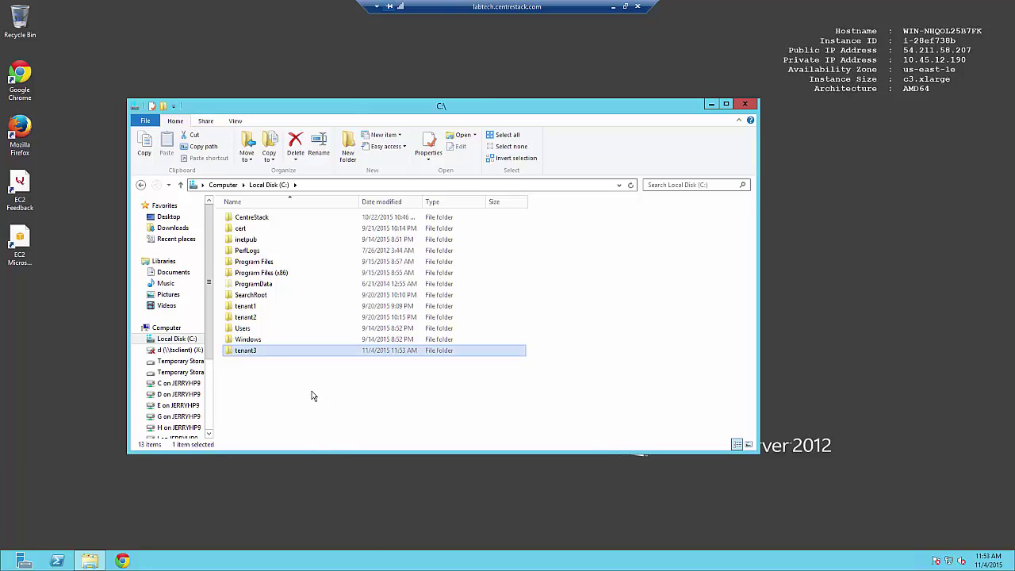
{"action": "double_click", "coordinate": [239, 349]}
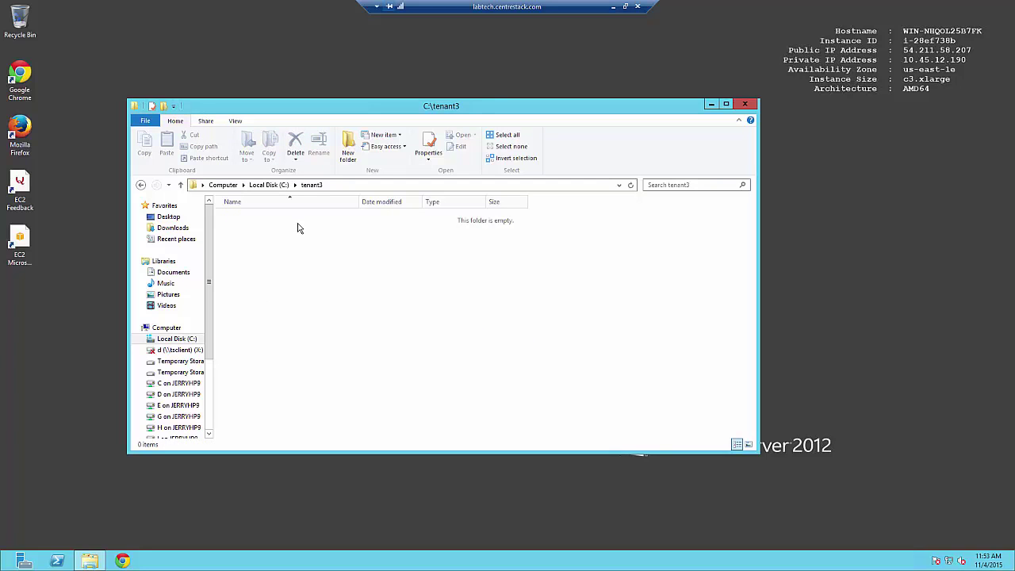
{"action": "left_click", "coordinate": [615, 8]}
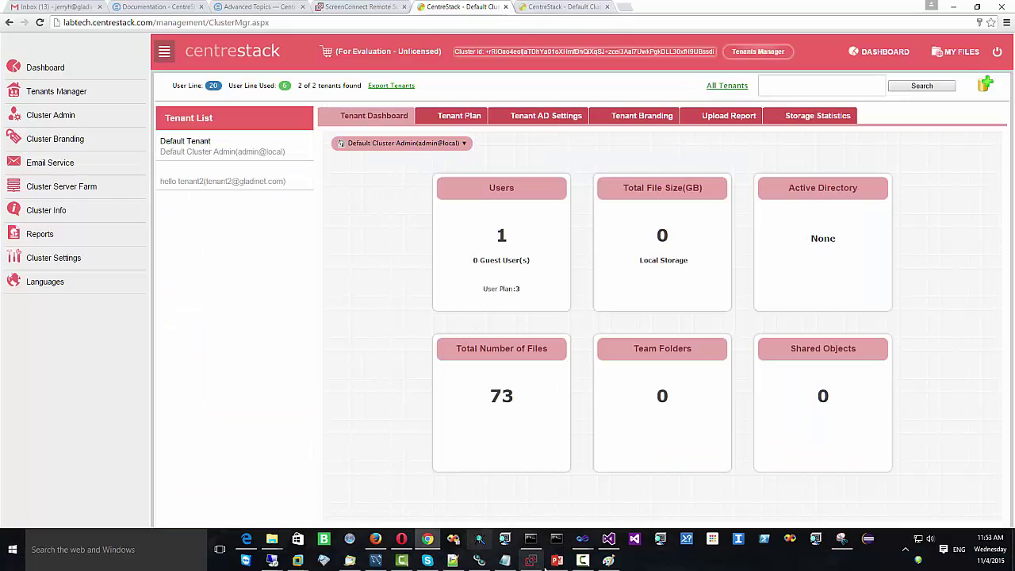
Open the CentreStack integration settings under LabTech's System Dashboard Config tab.
{"action": "left_click", "coordinate": [531, 561]}
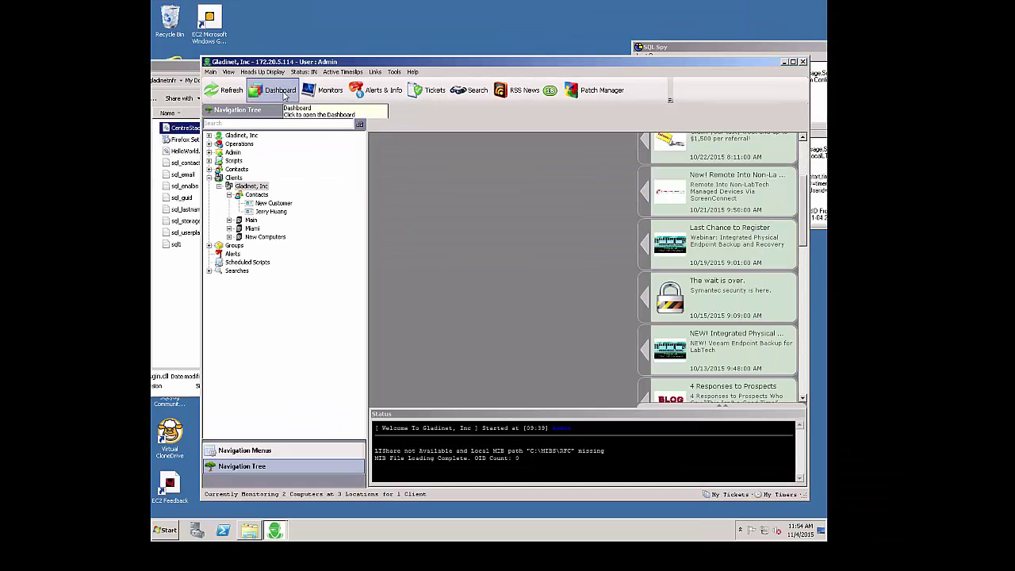
{"action": "left_click", "coordinate": [280, 92]}
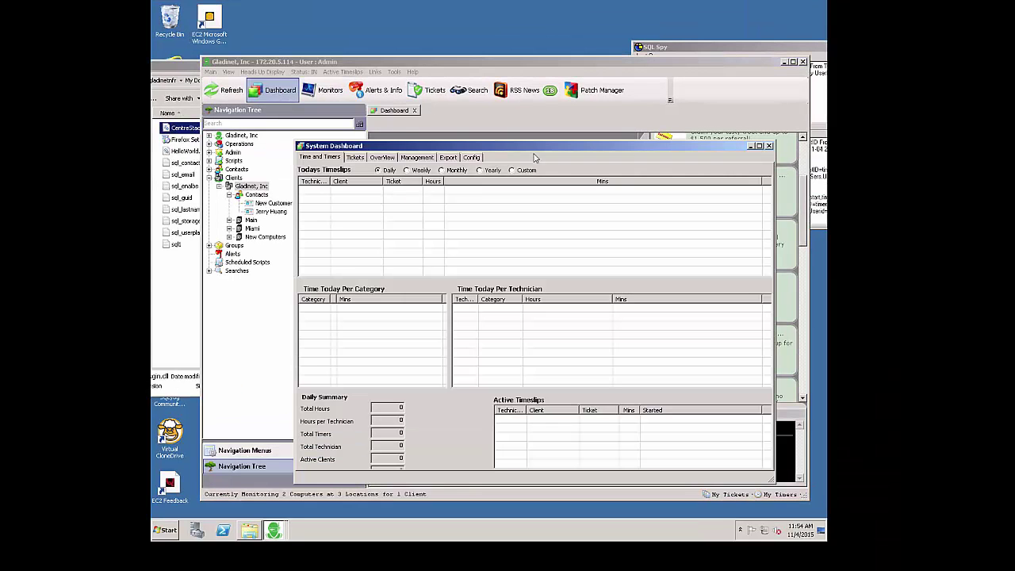
{"action": "left_click", "coordinate": [472, 158]}
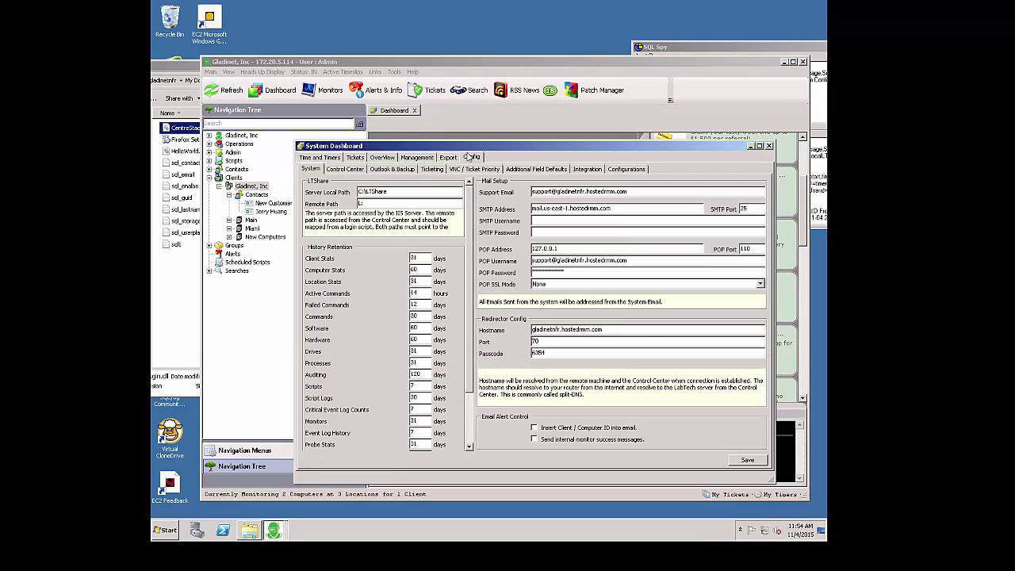
{"action": "left_click", "coordinate": [622, 169]}
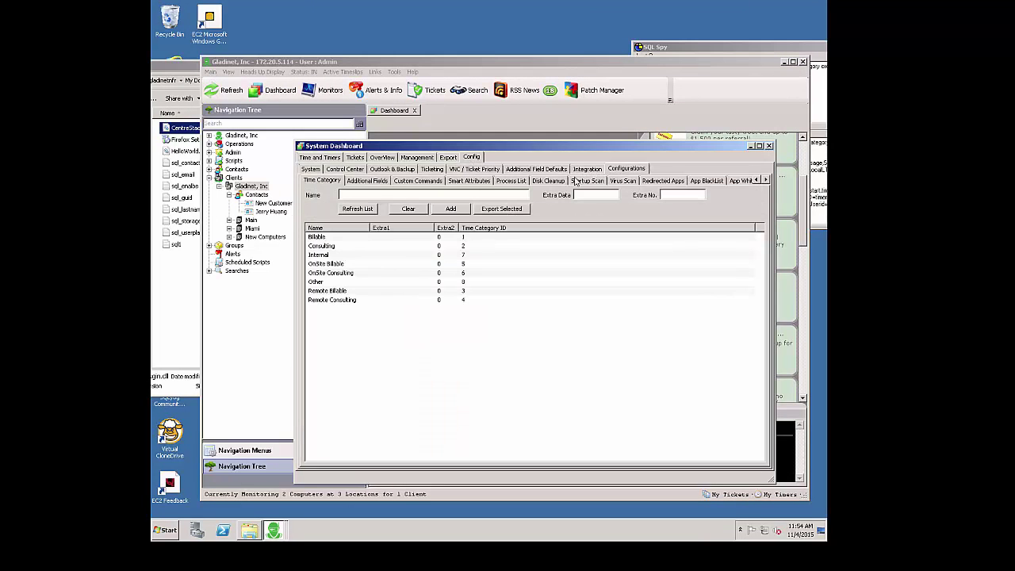
{"action": "left_click", "coordinate": [594, 171]}
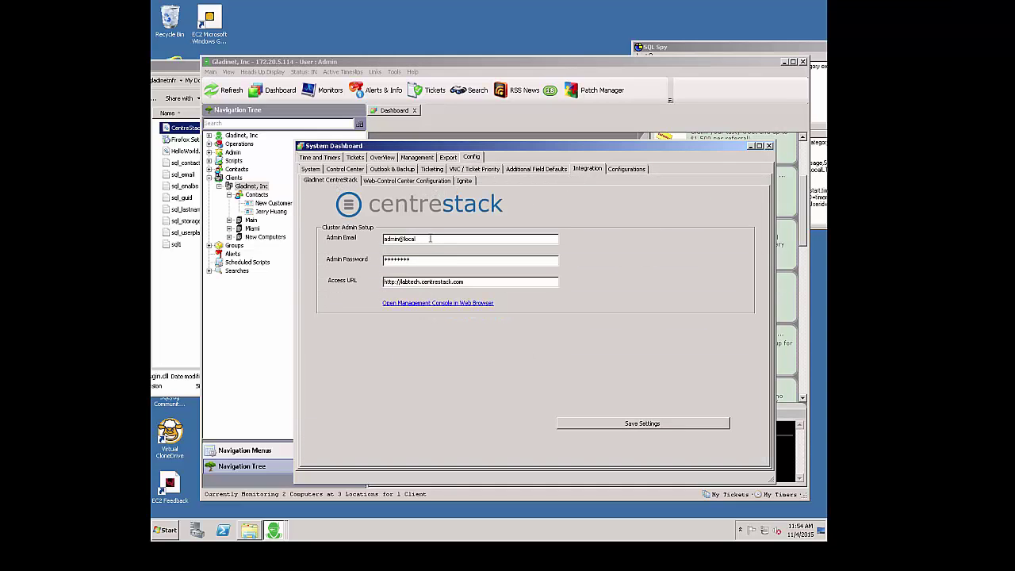
{"action": "double_click", "coordinate": [390, 238]}
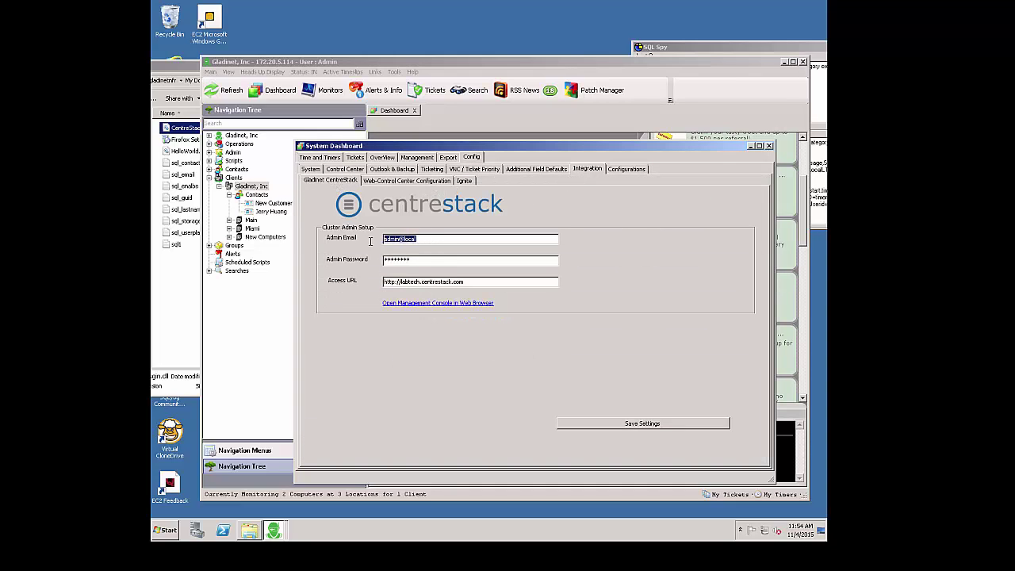
{"action": "double_click", "coordinate": [422, 260]}
{"action": "left_click_drag", "start_coordinate": [469, 282], "coordinate": [373, 283]}
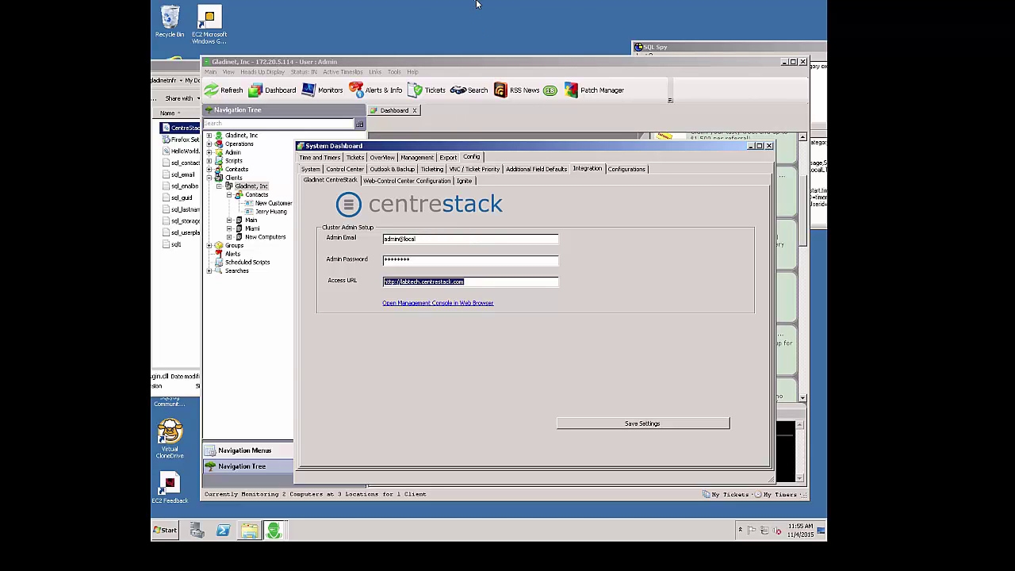
{"action": "left_click", "coordinate": [557, 9]}
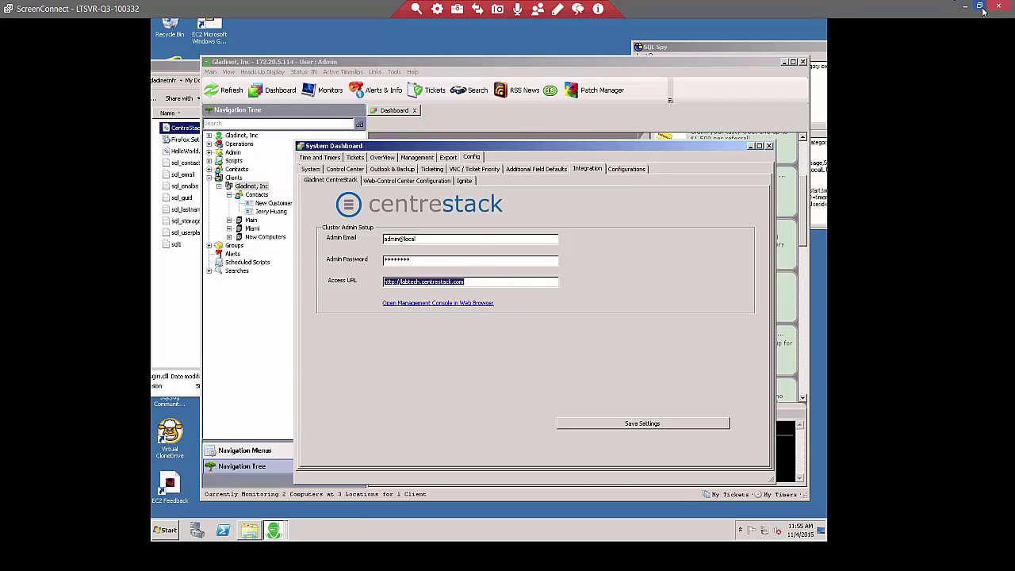
Bring the CentreStack browser window forward and sign out of the console.
{"action": "left_click", "coordinate": [979, 7]}
{"action": "left_click", "coordinate": [901, 21]}
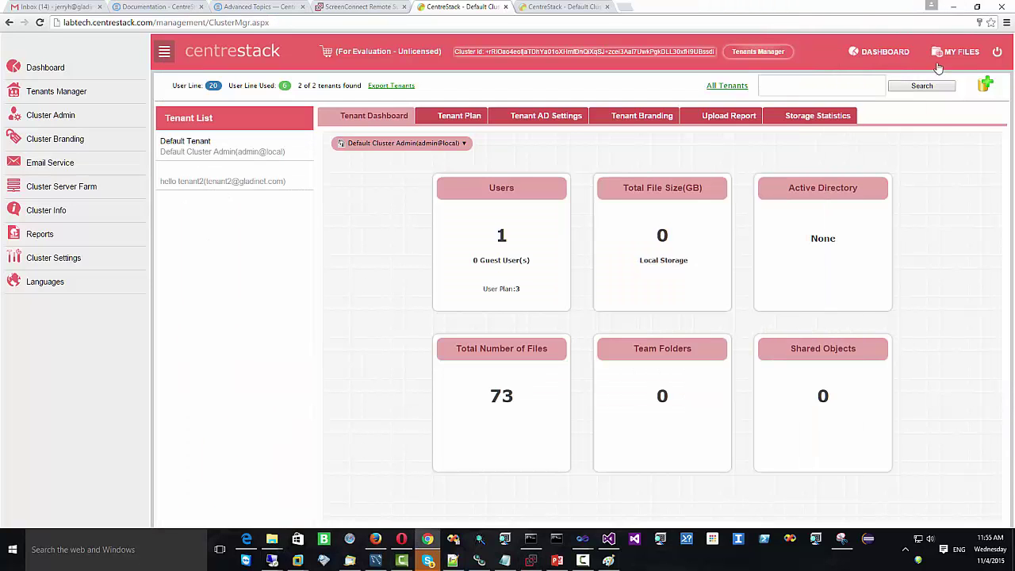
{"action": "left_click", "coordinate": [998, 54]}
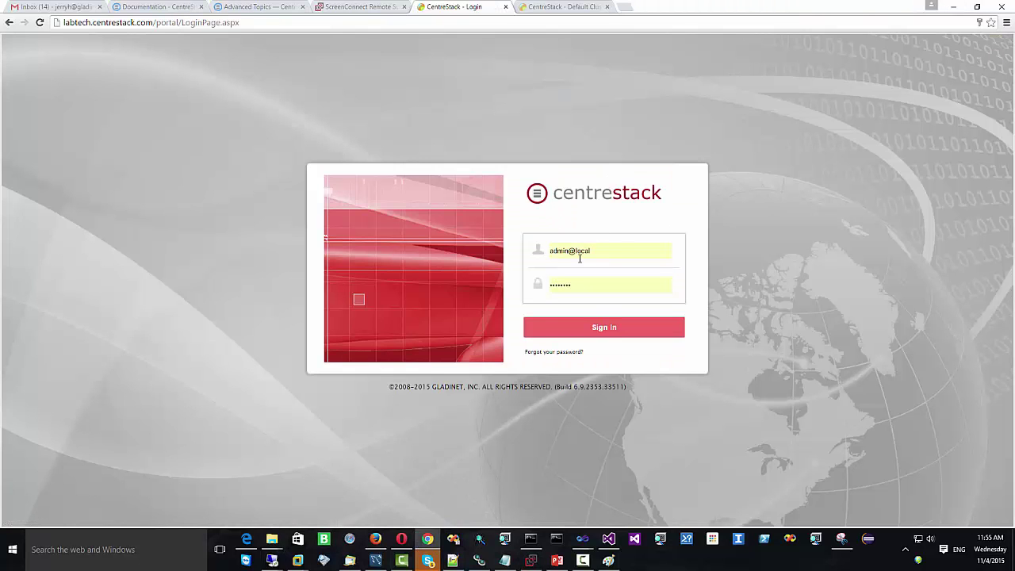
Review the saved admin credentials and server address, sign back in, and return to LabTech.
{"action": "double_click", "coordinate": [577, 251]}
{"action": "left_click", "coordinate": [586, 250]}
{"action": "left_click", "coordinate": [560, 284]}
{"action": "double_click", "coordinate": [560, 284]}
{"action": "left_click_drag", "start_coordinate": [152, 22], "coordinate": [55, 23]}
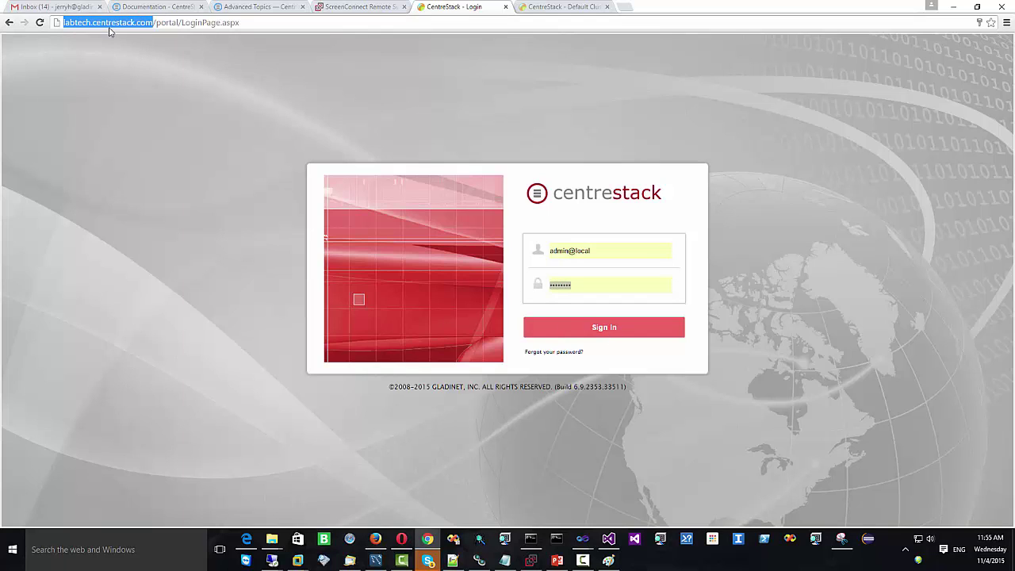
{"action": "left_click", "coordinate": [607, 333]}
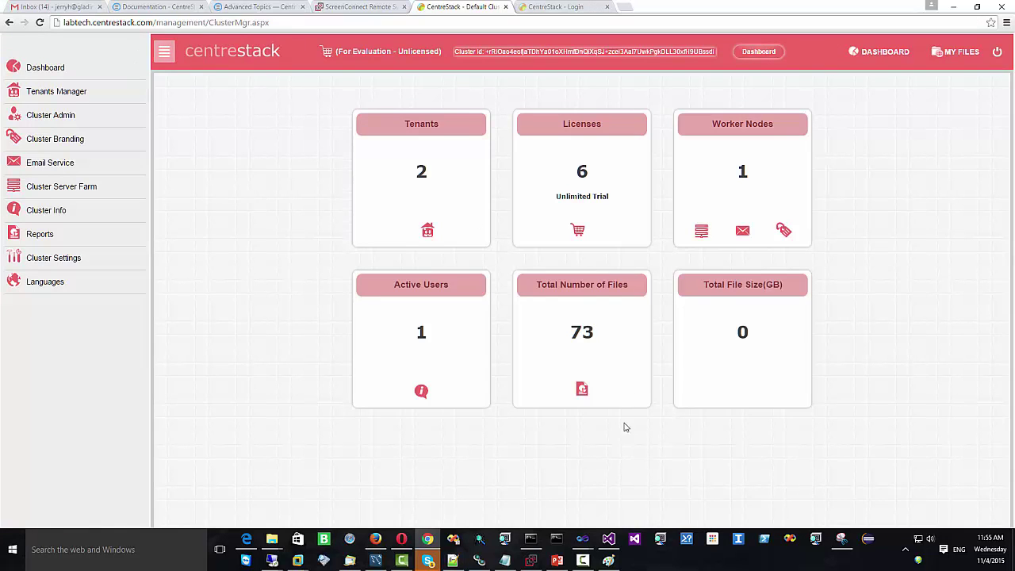
{"action": "left_click", "coordinate": [532, 560]}
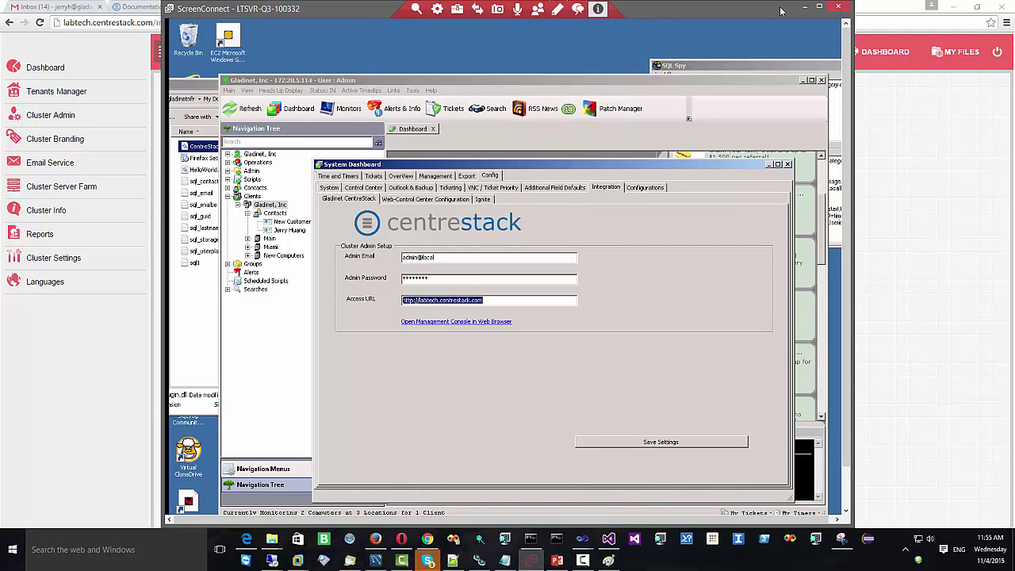
Maximize the remote session and highlight the configured admin email and access URL.
{"action": "left_click", "coordinate": [819, 6]}
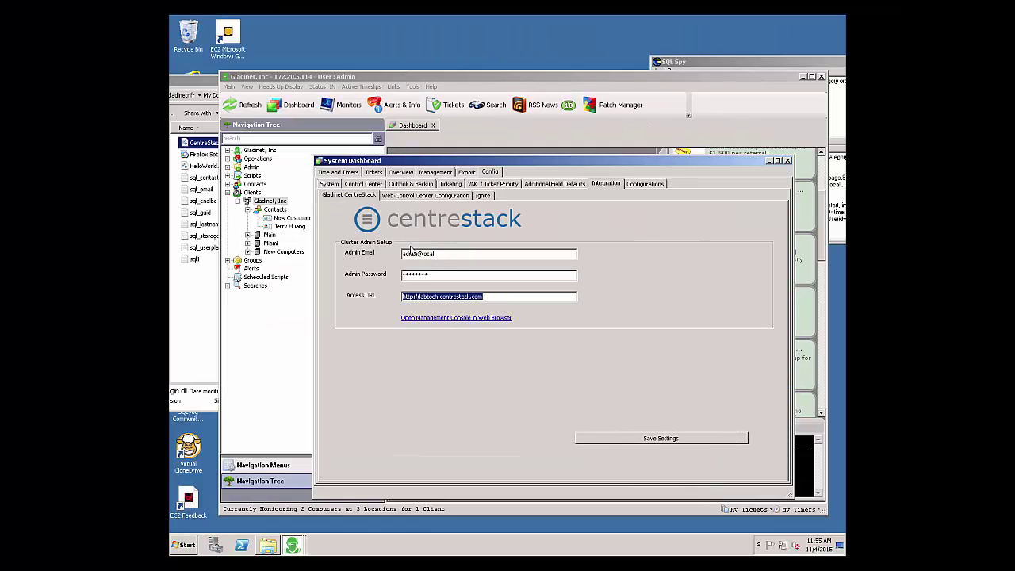
{"action": "left_click_drag", "start_coordinate": [450, 254], "coordinate": [400, 274]}
{"action": "left_click_drag", "start_coordinate": [485, 296], "coordinate": [399, 295]}
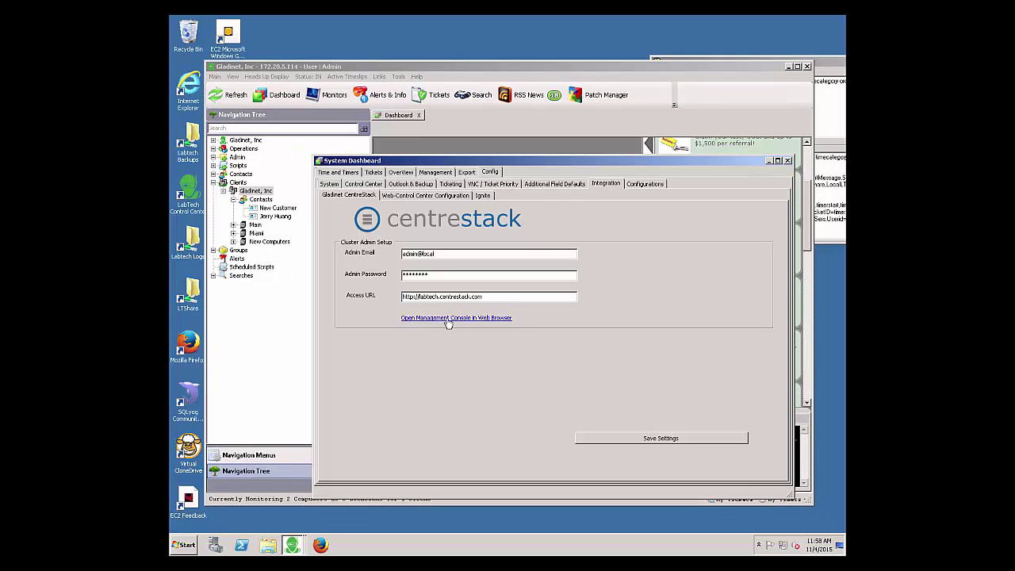
Open the CentreStack management console in Firefox, maximize it, then hide it again.
{"action": "left_click", "coordinate": [447, 319]}
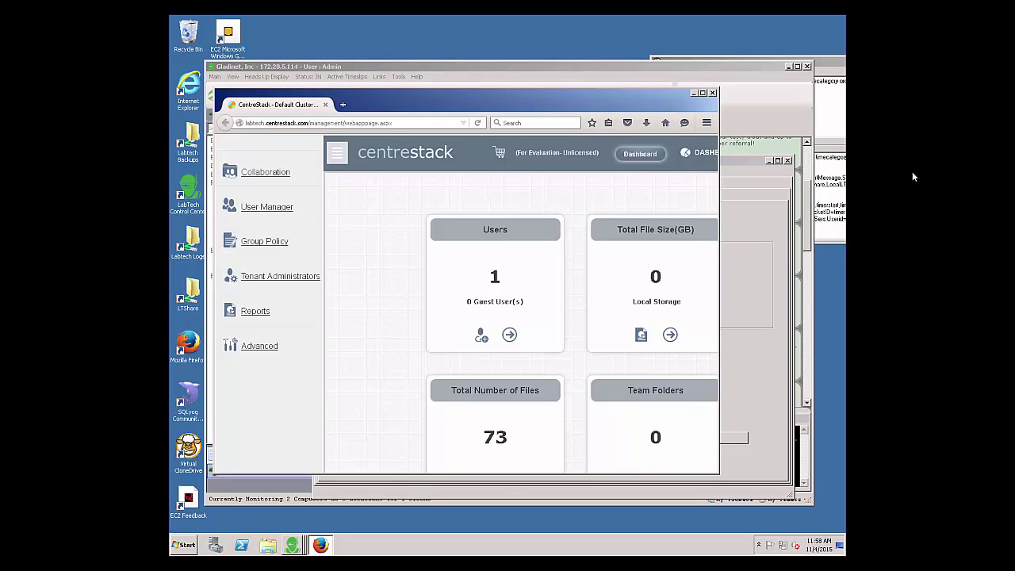
{"action": "left_click", "coordinate": [702, 93]}
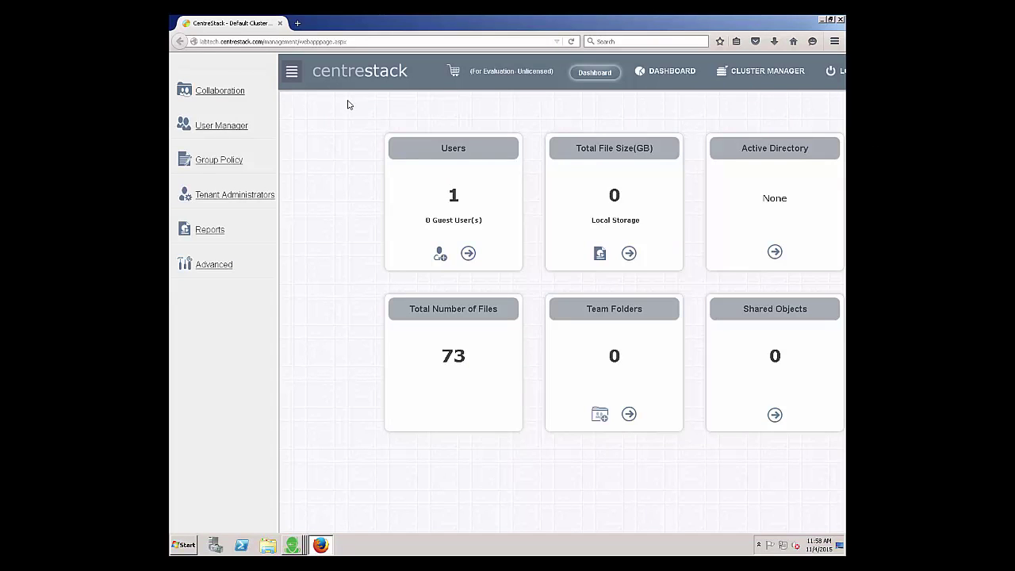
{"action": "left_click", "coordinate": [822, 20]}
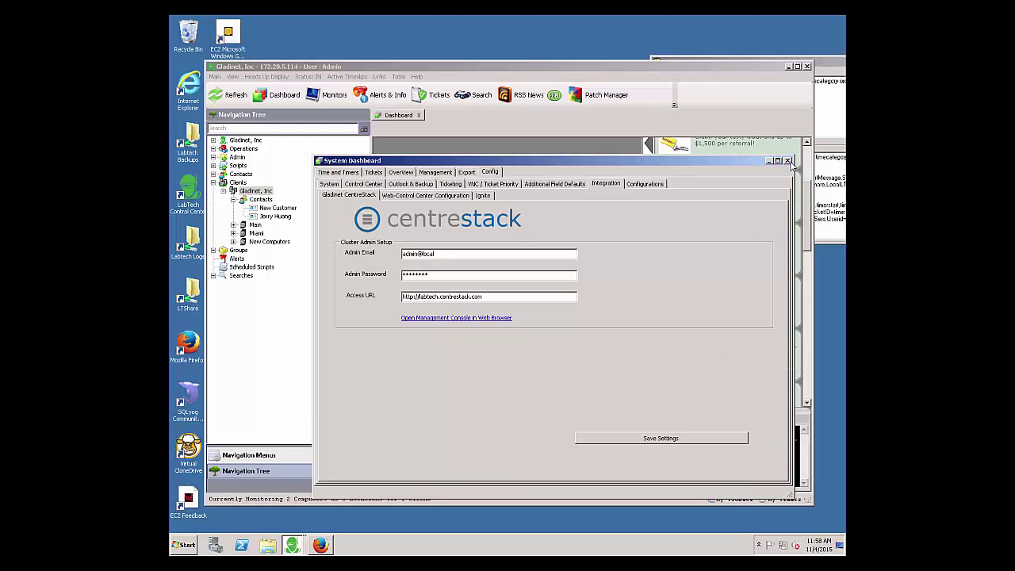
Close the System Dashboard to return to the main console's client tree.
{"action": "left_click", "coordinate": [787, 161]}
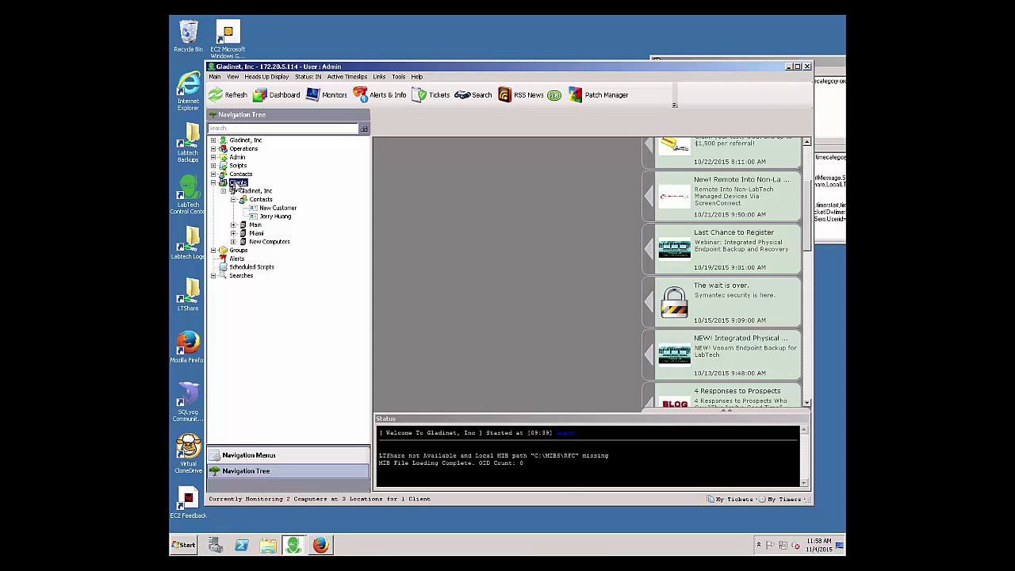
Add client Tenant 3 for ACME Corp 3 with the contact's name, street address and phone number.
{"action": "right_click", "coordinate": [238, 183]}
{"action": "mouse_move", "coordinate": [266, 188]}
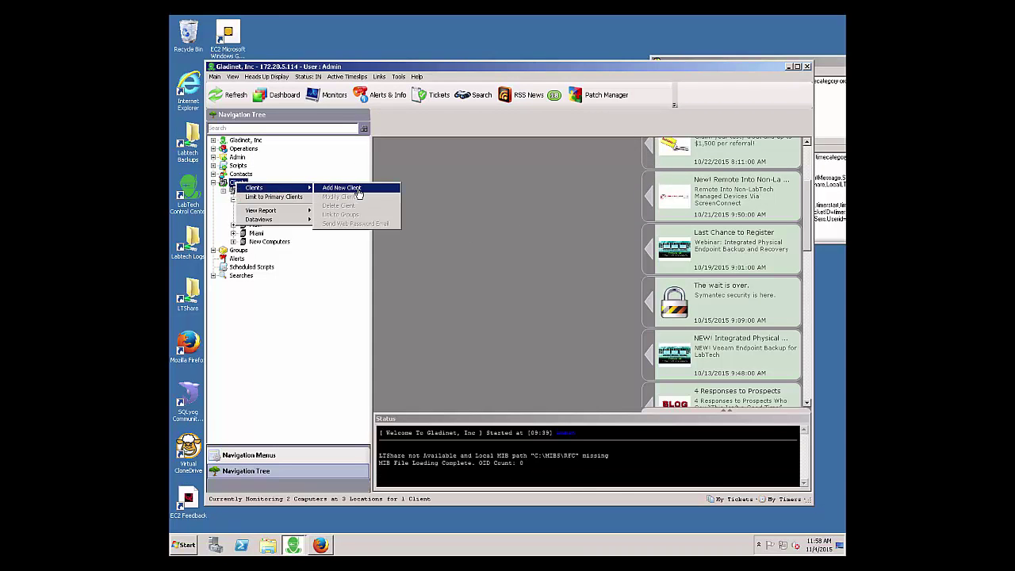
{"action": "left_click", "coordinate": [356, 189]}
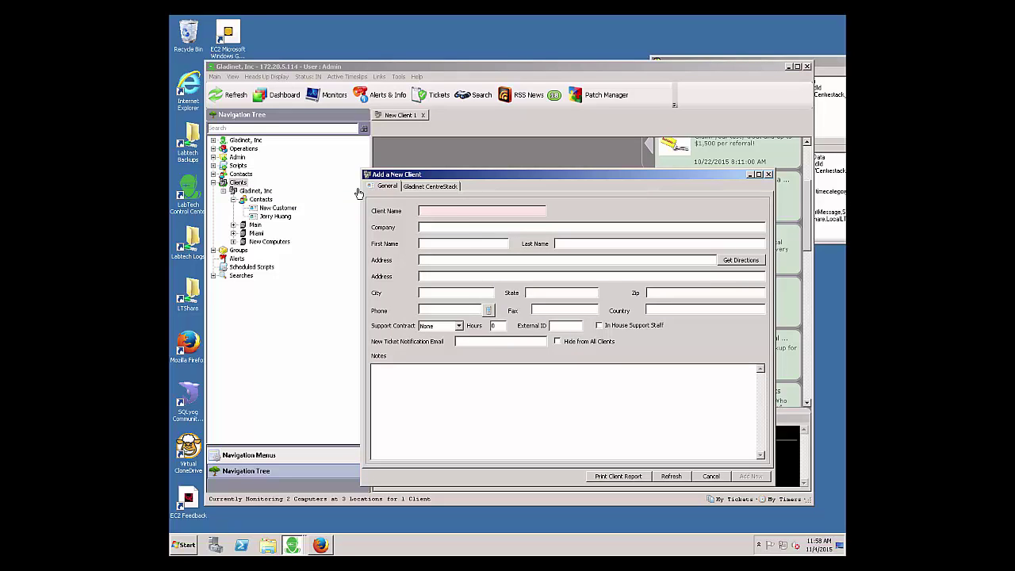
{"action": "type", "text": "I"}
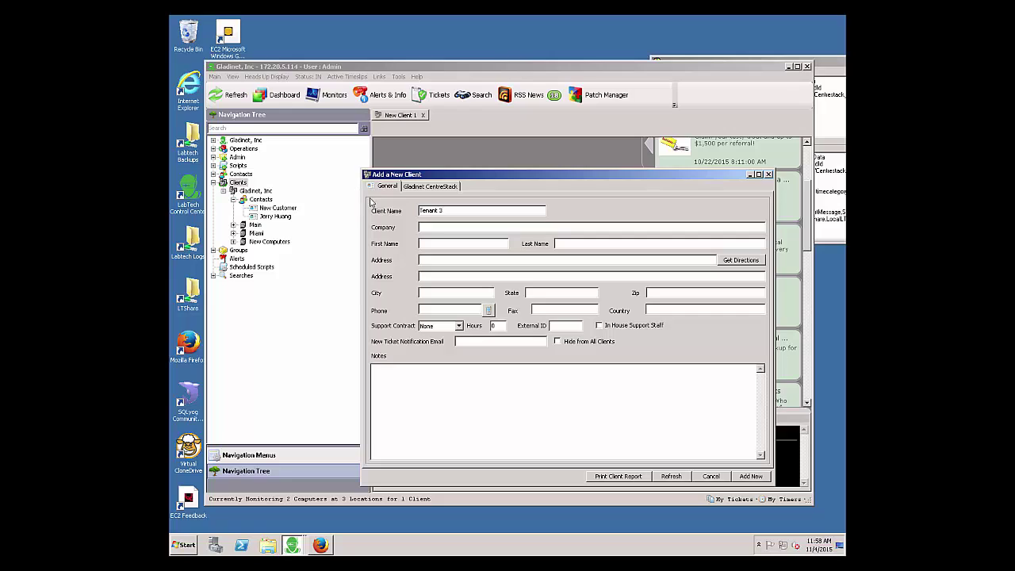
{"action": "type", "text": "ACME Corp 3"}
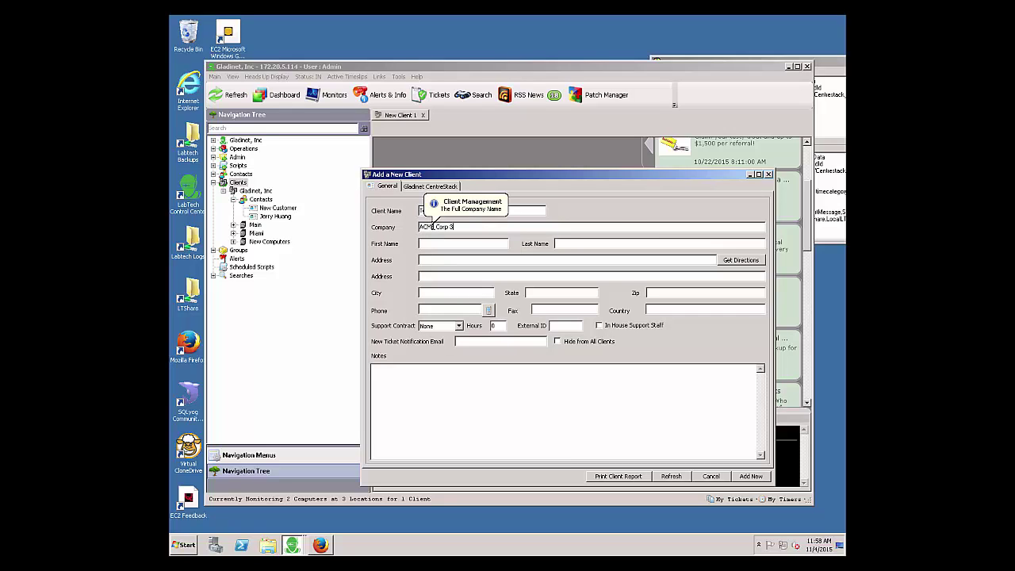
{"action": "left_click", "coordinate": [436, 246]}
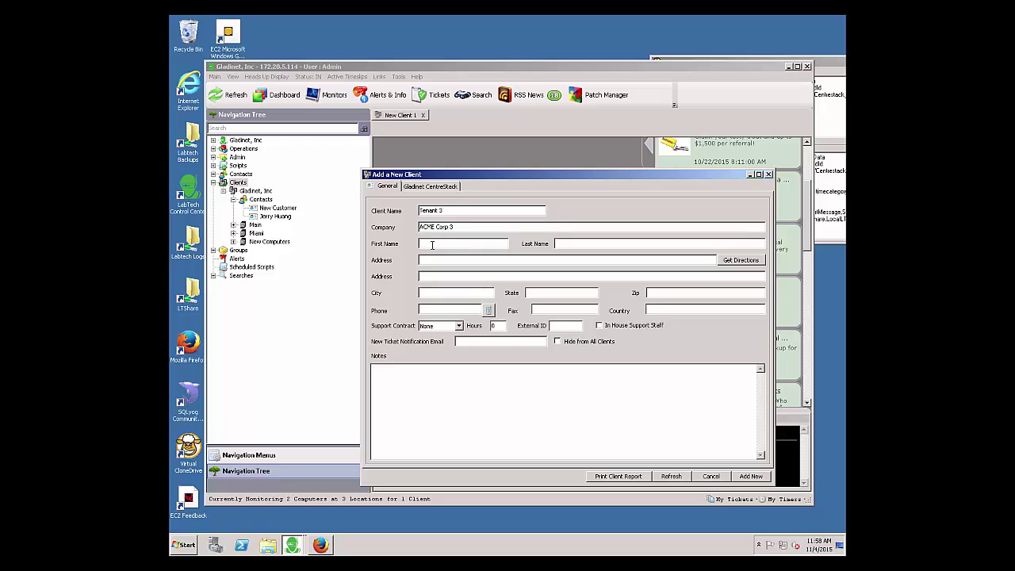
{"action": "type", "text": "Joe"}
{"action": "type", "text": "1234 Main Street"}
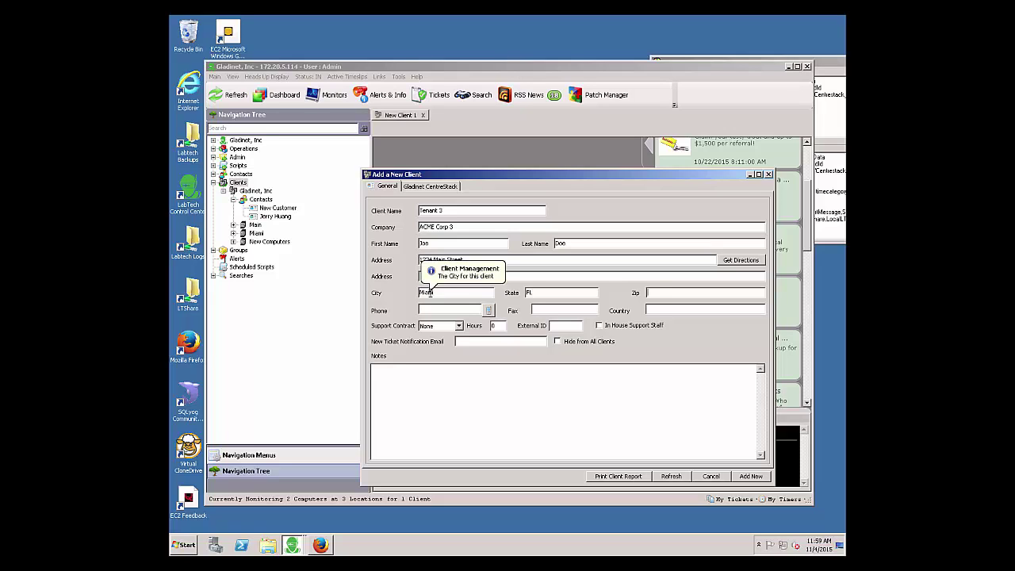
{"action": "type", "text": "30000"}
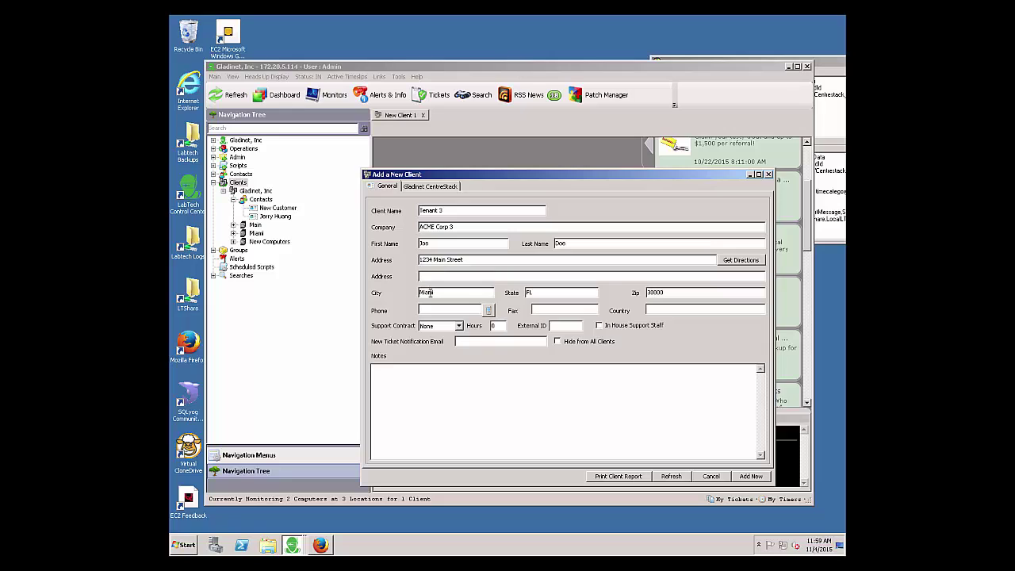
{"action": "type", "text": "123456789"}
{"action": "left_click_drag", "start_coordinate": [595, 171], "coordinate": [585, 163]}
{"action": "left_click", "coordinate": [742, 468]}
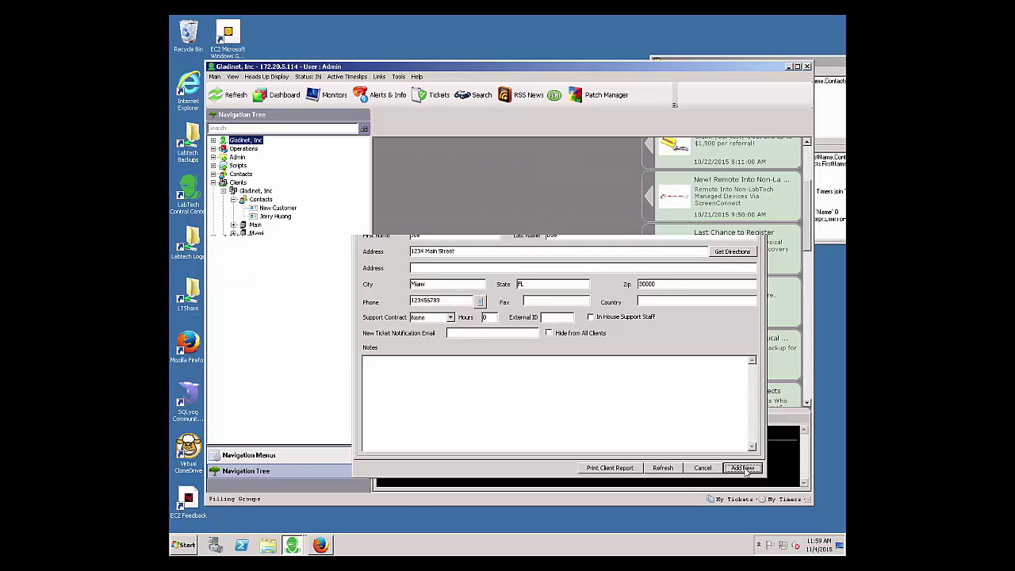
Open Tenant 3's client details and enable Gladinet CentreStack file sync.
{"action": "left_click", "coordinate": [251, 252]}
{"action": "right_click", "coordinate": [251, 252]}
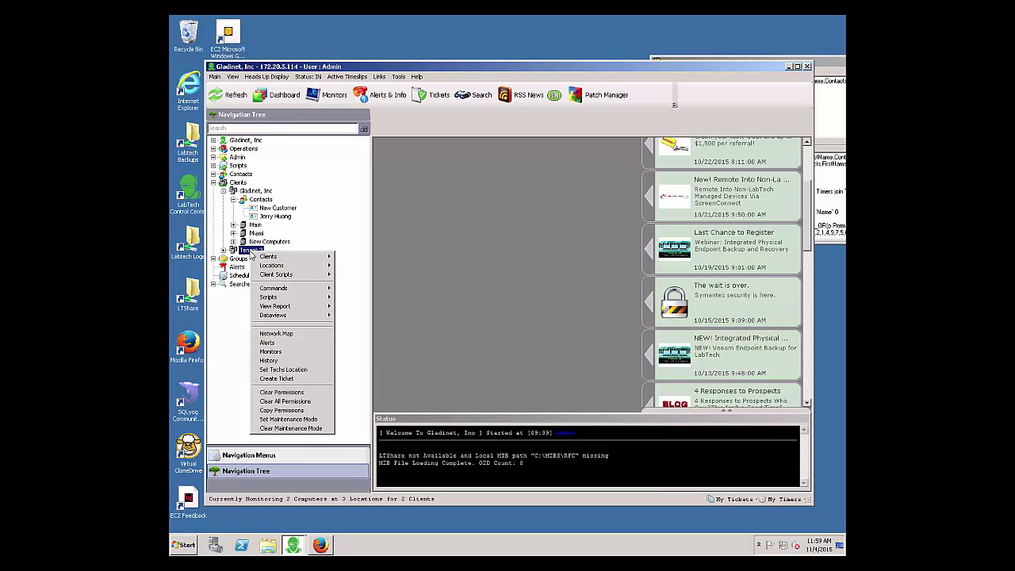
{"action": "key", "text": "Escape"}
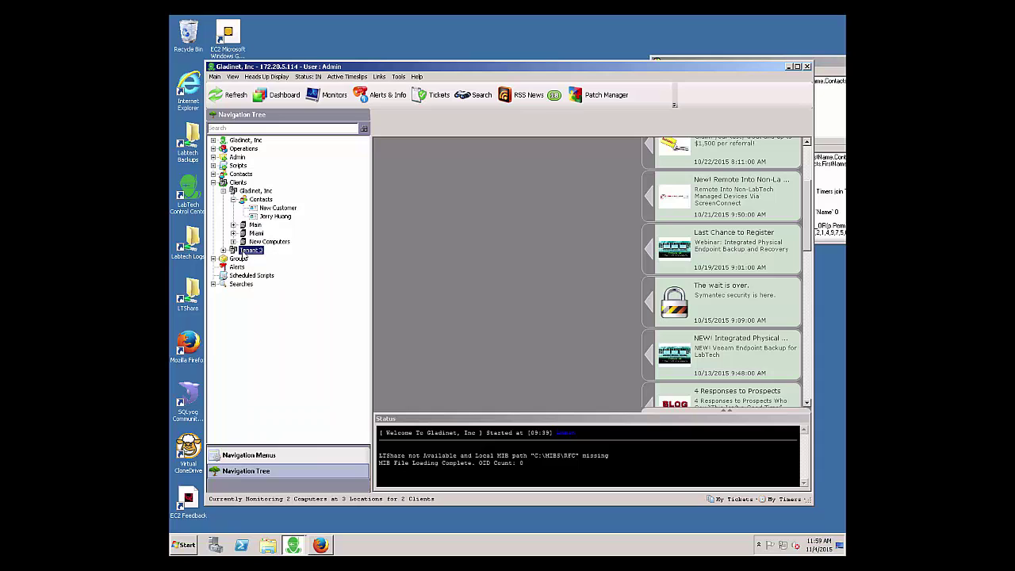
{"action": "double_click", "coordinate": [256, 253]}
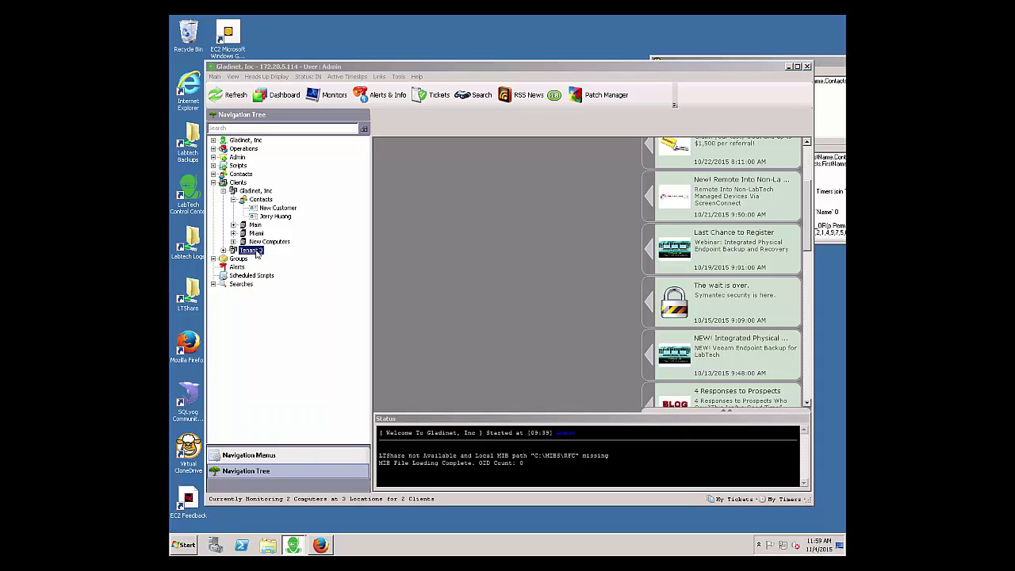
{"action": "left_click", "coordinate": [669, 186]}
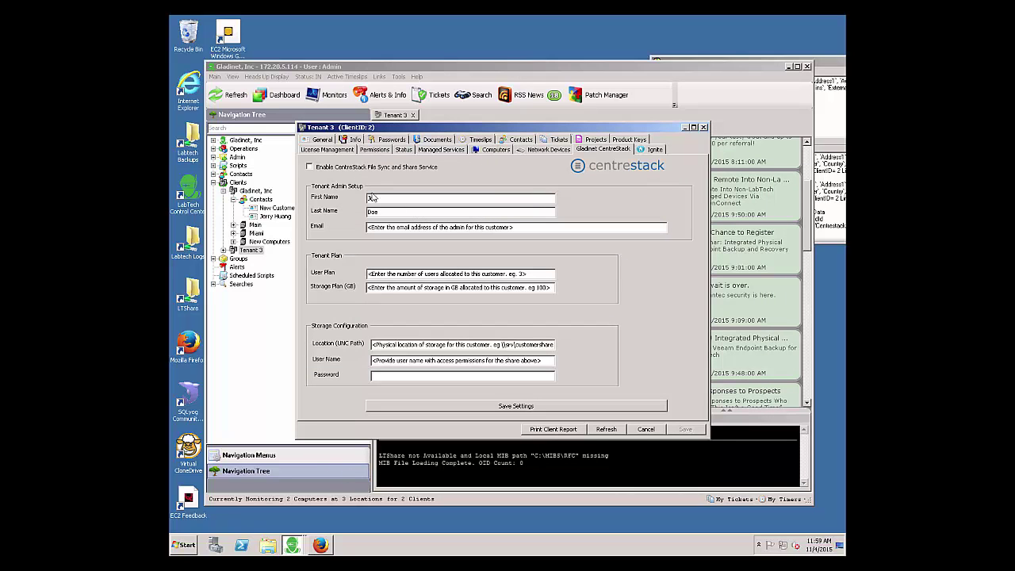
{"action": "left_click", "coordinate": [310, 167]}
Enter the tenant admin e-mail and user plan 10, and clear the storage plan and location fields.
{"action": "left_click_drag", "start_coordinate": [520, 228], "coordinate": [340, 226]}
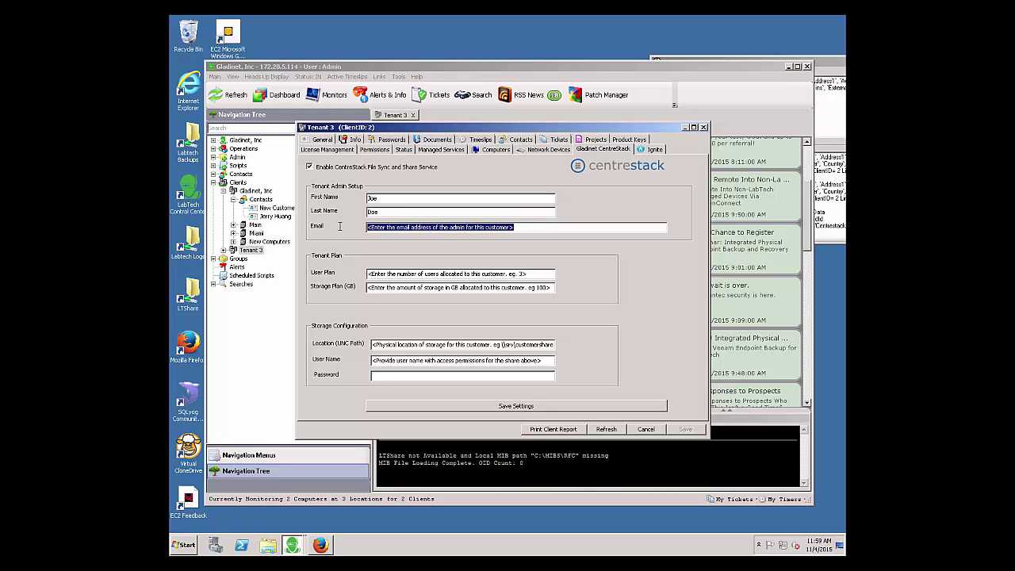
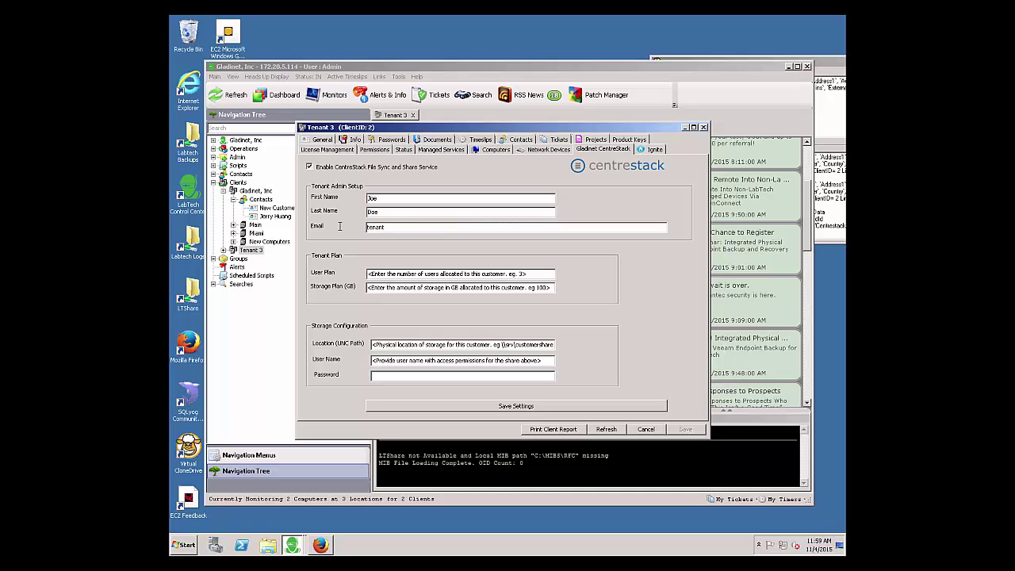
{"action": "left_click_drag", "start_coordinate": [535, 274], "coordinate": [327, 274]}
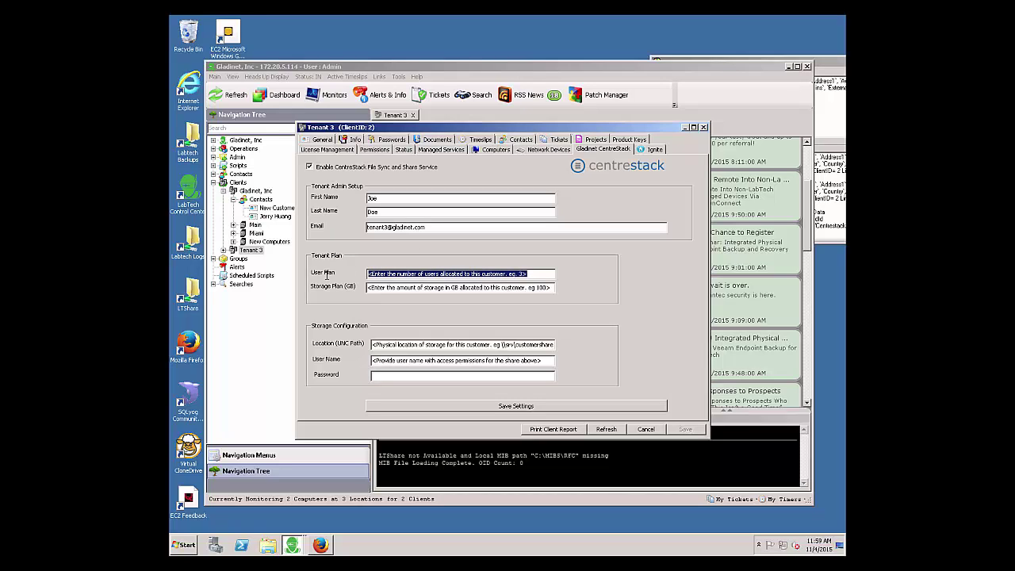
{"action": "type", "text": "10"}
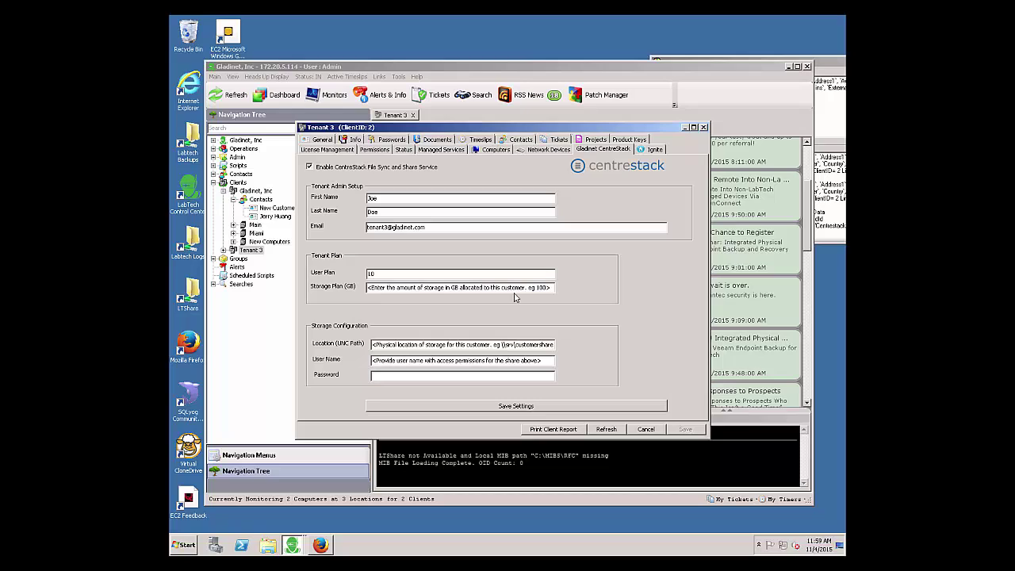
{"action": "left_click_drag", "start_coordinate": [541, 287], "coordinate": [359, 287]}
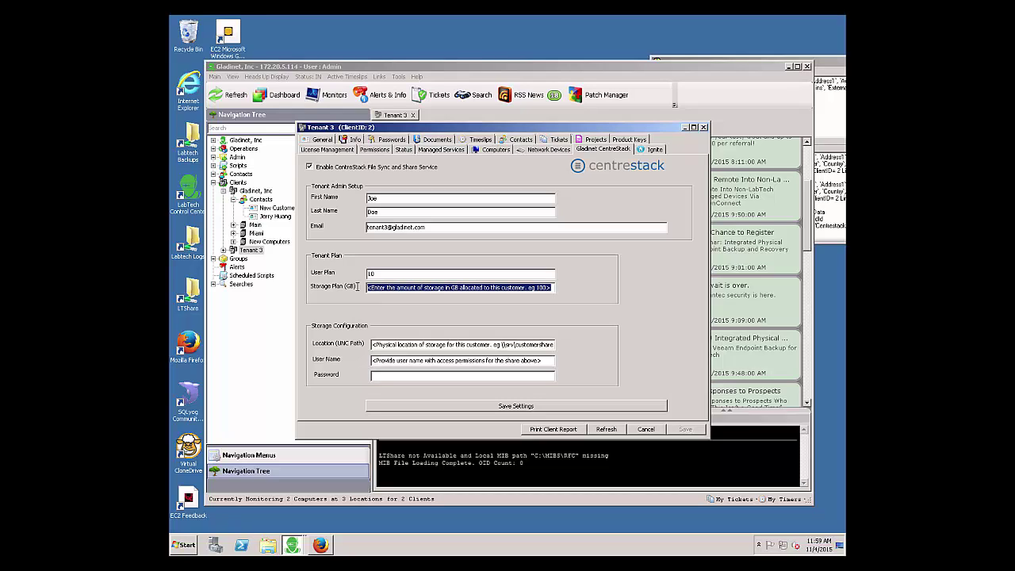
{"action": "key", "text": "BackSpace"}
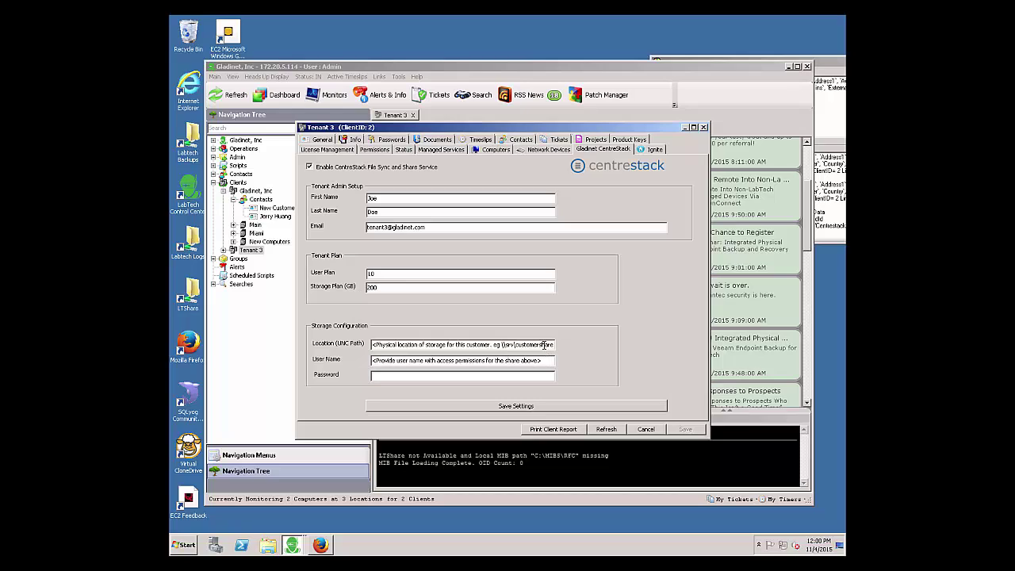
{"action": "key", "text": "End"}
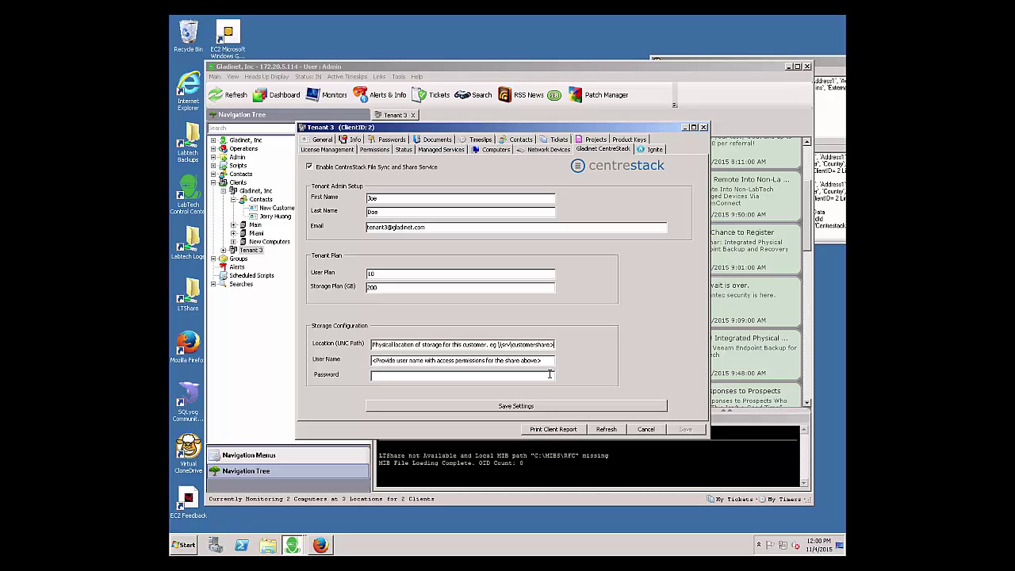
{"action": "key", "text": "BackSpace"}
{"action": "key", "text": "BackSpace"}
{"action": "key", "text": "BackSpace"}
{"action": "key", "text": "BackSpace"}
{"action": "key", "text": "BackSpace"}
{"action": "key", "text": "BackSpace"}
{"action": "key", "text": "BackSpace"}
{"action": "key", "text": "BackSpace"}
{"action": "key", "text": "BackSpace"}
{"action": "key", "text": "BackSpace"}
{"action": "key", "text": "BackSpace"}
{"action": "key", "text": "BackSpace"}
{"action": "key", "text": "BackSpace"}
{"action": "key", "text": "BackSpace"}
{"action": "key", "text": "BackSpace"}
{"action": "key", "text": "BackSpace"}
{"action": "key", "text": "BackSpace"}
{"action": "key", "text": "BackSpace"}
{"action": "key", "text": "BackSpace"}
{"action": "key", "text": "BackSpace"}
{"action": "key", "text": "BackSpace"}
{"action": "key", "text": "BackSpace"}
{"action": "key", "text": "BackSpace"}
{"action": "key", "text": "BackSpace"}
{"action": "key", "text": "BackSpace"}
{"action": "key", "text": "BackSpace"}
{"action": "key", "text": "BackSpace"}
{"action": "key", "text": "BackSpace"}
{"action": "key", "text": "BackSpace"}
{"action": "key", "text": "BackSpace"}
{"action": "key", "text": "BackSpace"}
{"action": "key", "text": "BackSpace"}
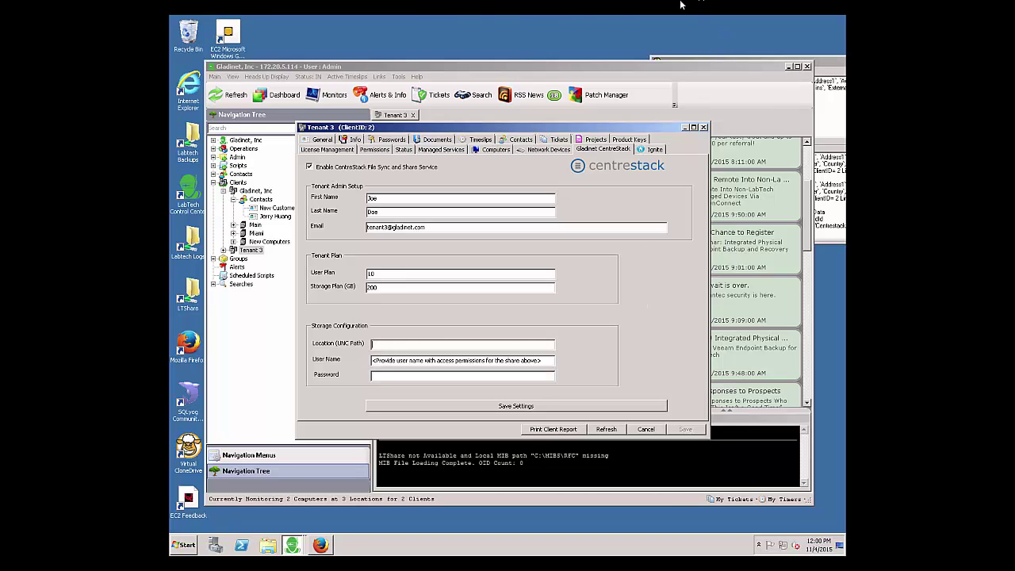
{"action": "left_click", "coordinate": [597, 9]}
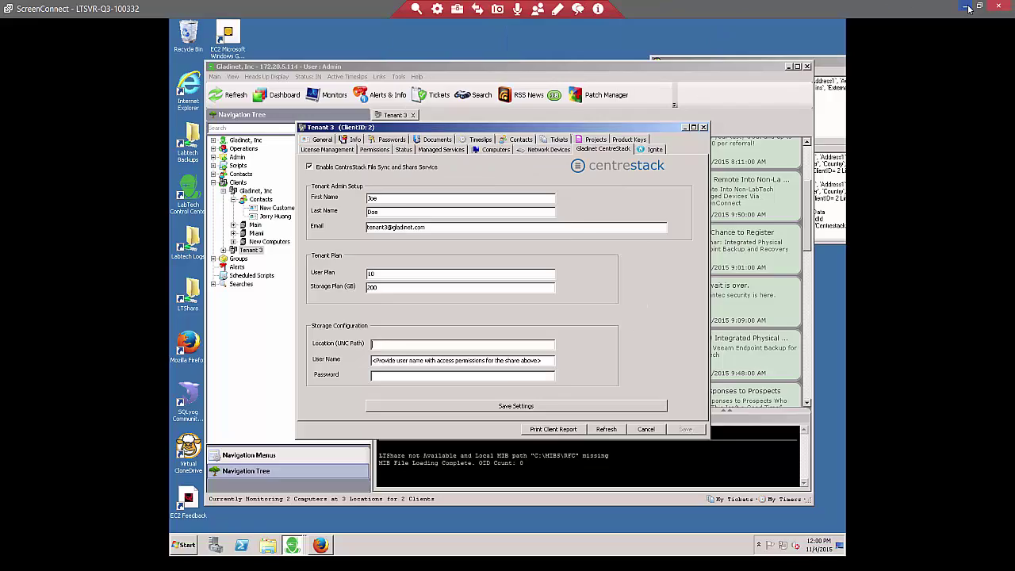
{"action": "left_click", "coordinate": [965, 6]}
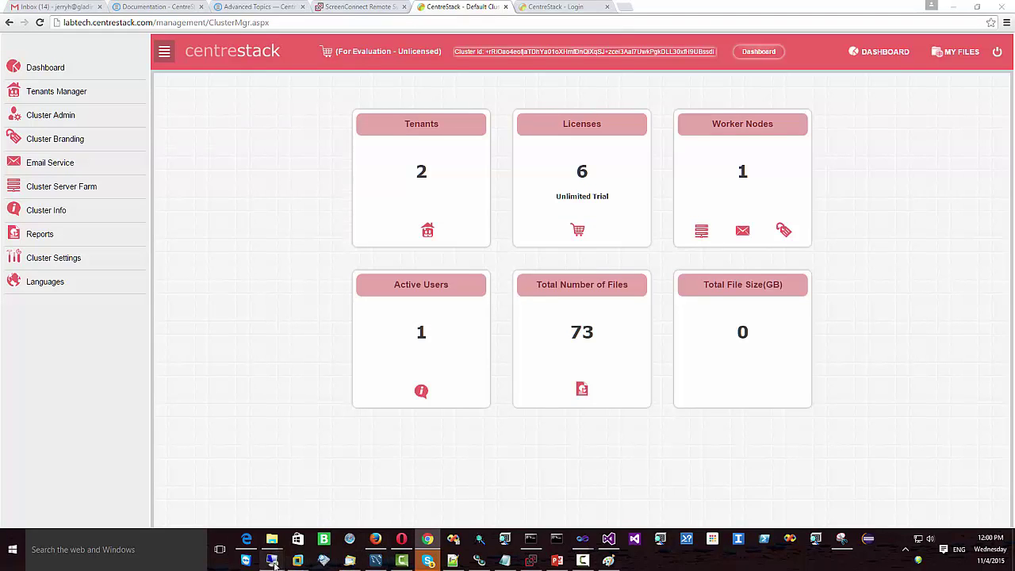
{"action": "mouse_move", "coordinate": [278, 561]}
{"action": "left_click", "coordinate": [321, 506]}
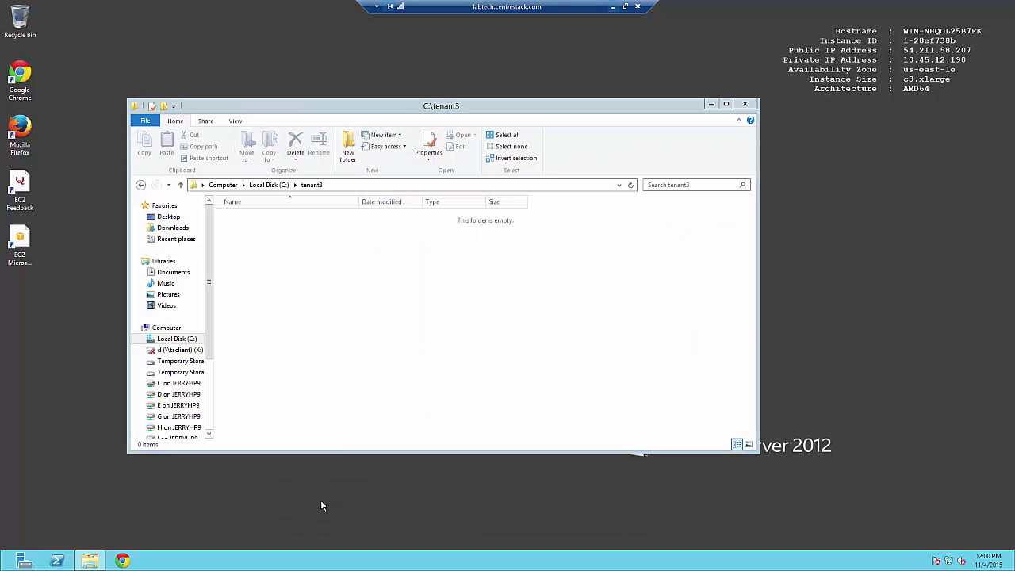
{"action": "left_click", "coordinate": [323, 185]}
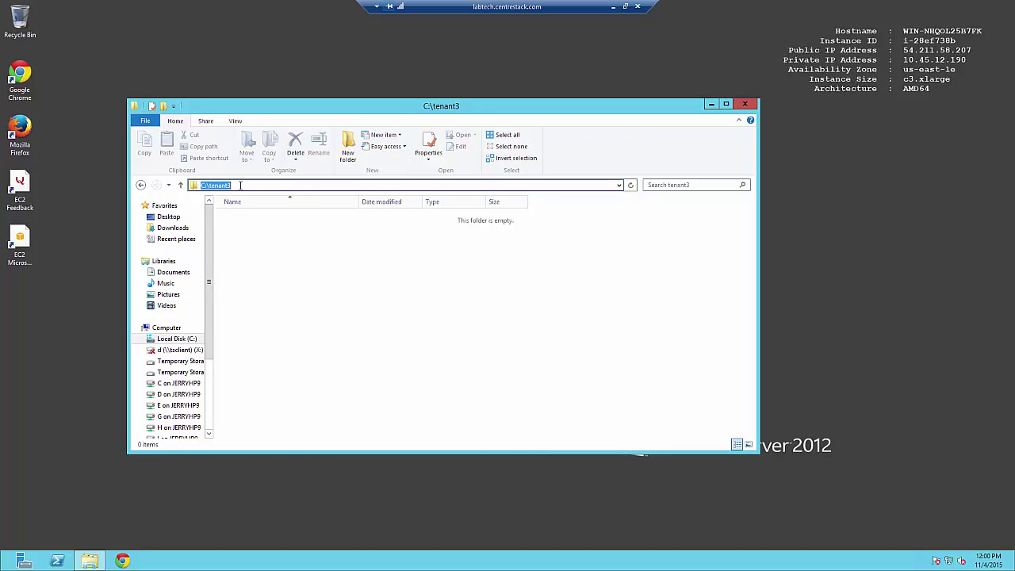
{"action": "left_click", "coordinate": [613, 8]}
{"action": "left_click", "coordinate": [451, 540]}
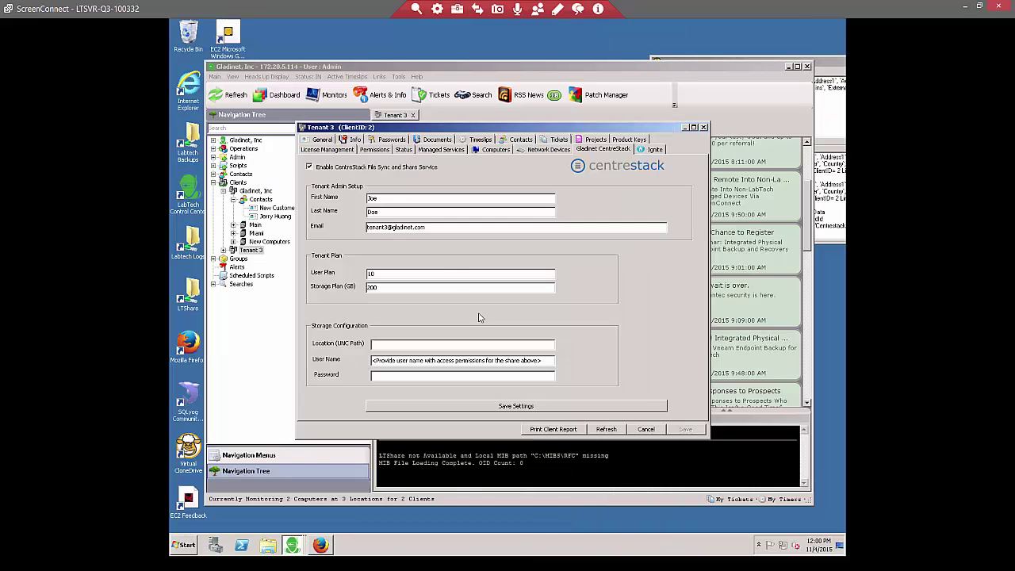
Set storage location c:\tenant3, enter a user name and password, and save the CentreStack settings.
{"action": "type", "text": "c:\\tenant3"}
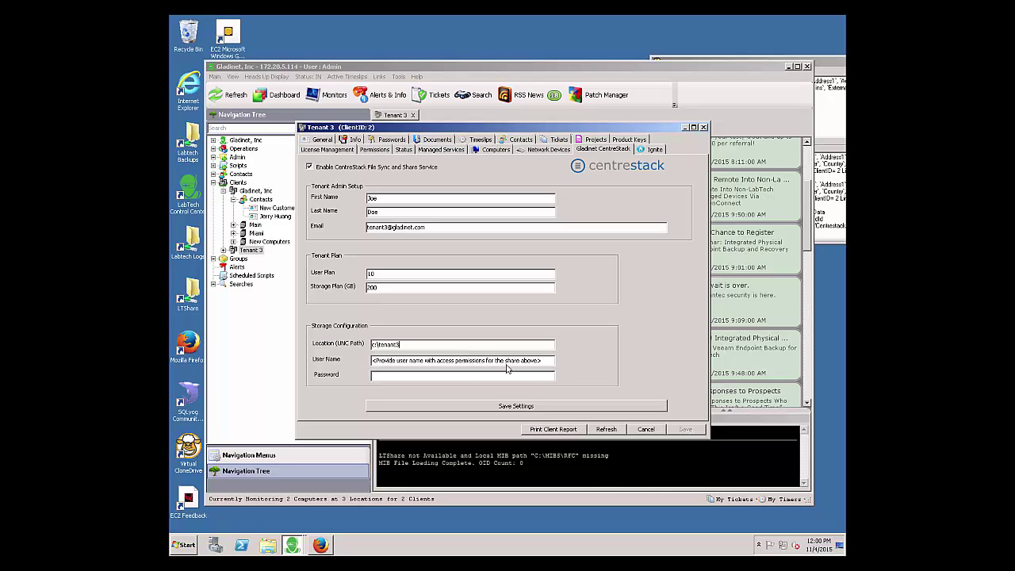
{"action": "left_click_drag", "start_coordinate": [542, 360], "coordinate": [339, 360]}
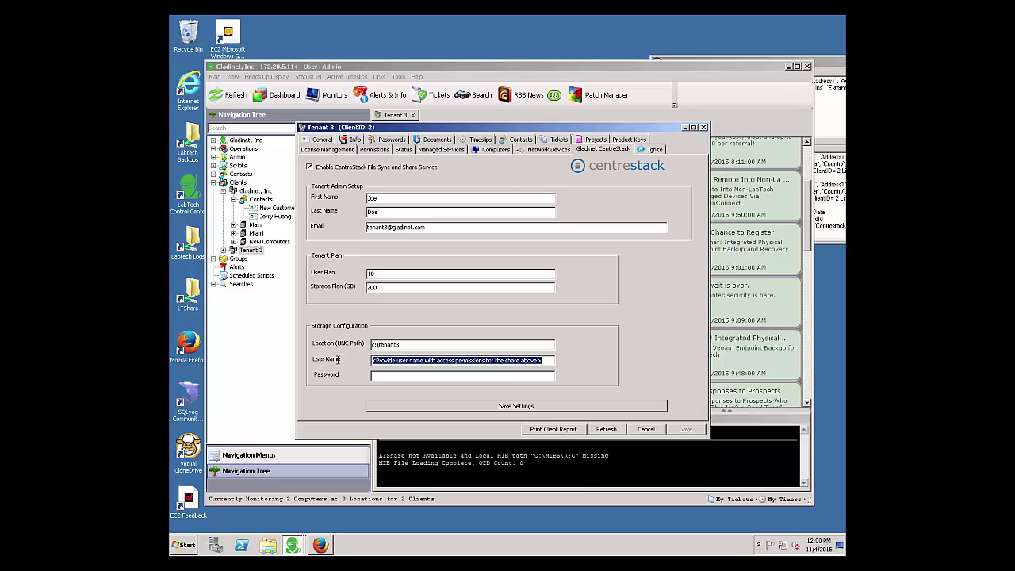
{"action": "type", "text": "Jerry"}
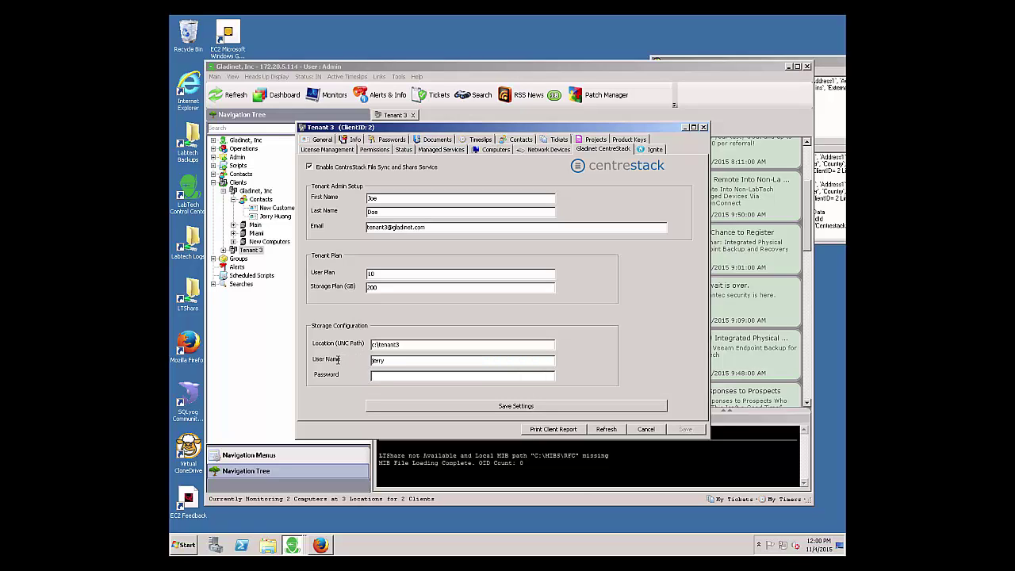
{"action": "type", "text": "••"}
{"action": "left_click", "coordinate": [529, 410]}
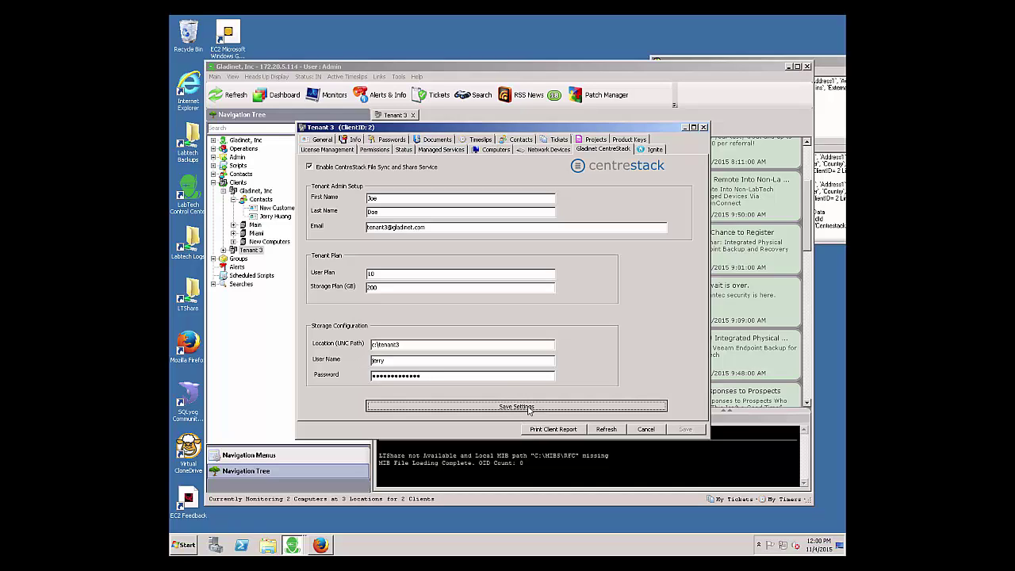
{"action": "left_click", "coordinate": [529, 410]}
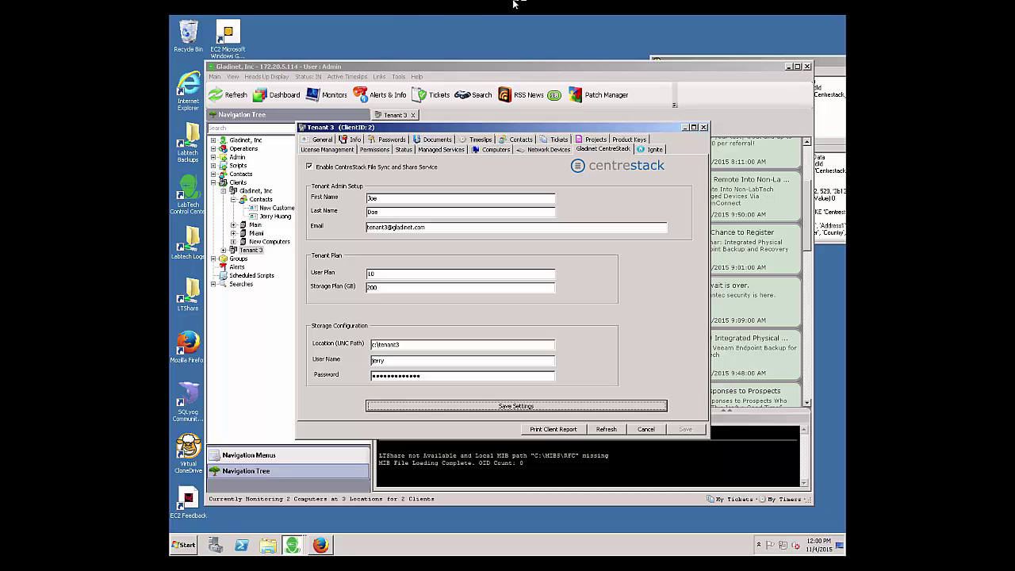
Check the new third tenant in CentreStack's Tenants Manager.
{"action": "mouse_move", "coordinate": [519, 4]}
{"action": "left_click", "coordinate": [964, 6]}
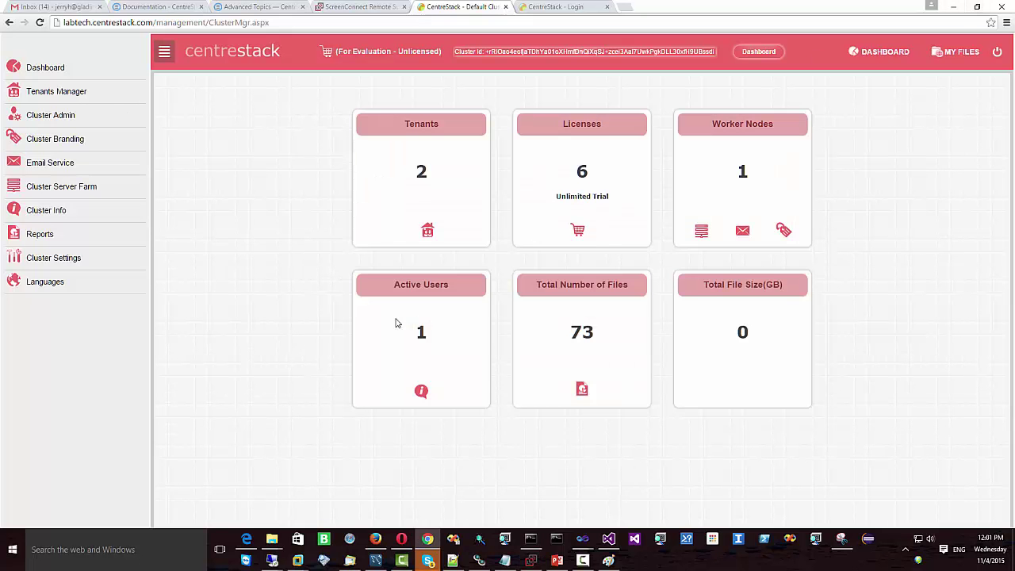
{"action": "left_click", "coordinate": [65, 96]}
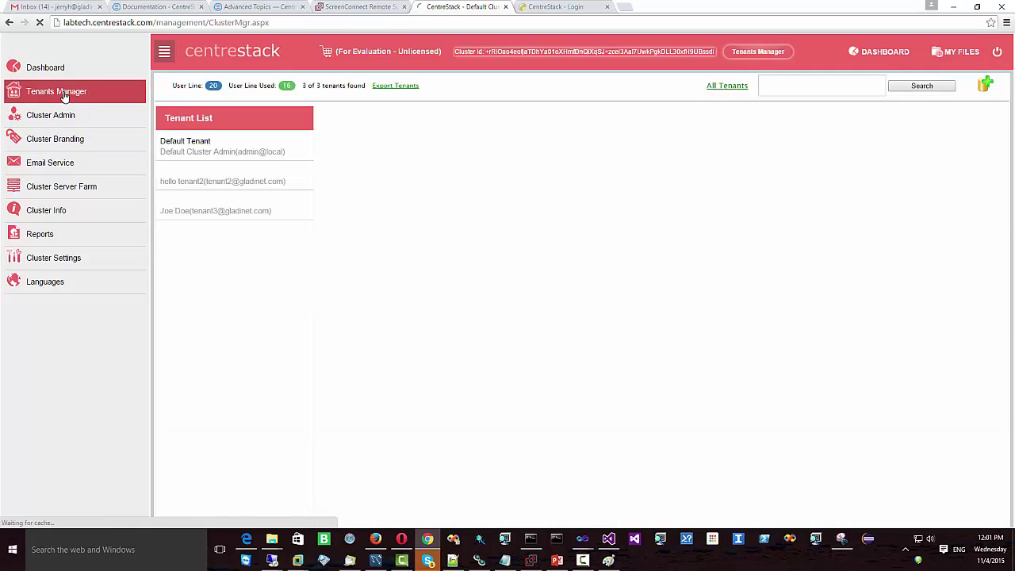
{"action": "left_click", "coordinate": [256, 211]}
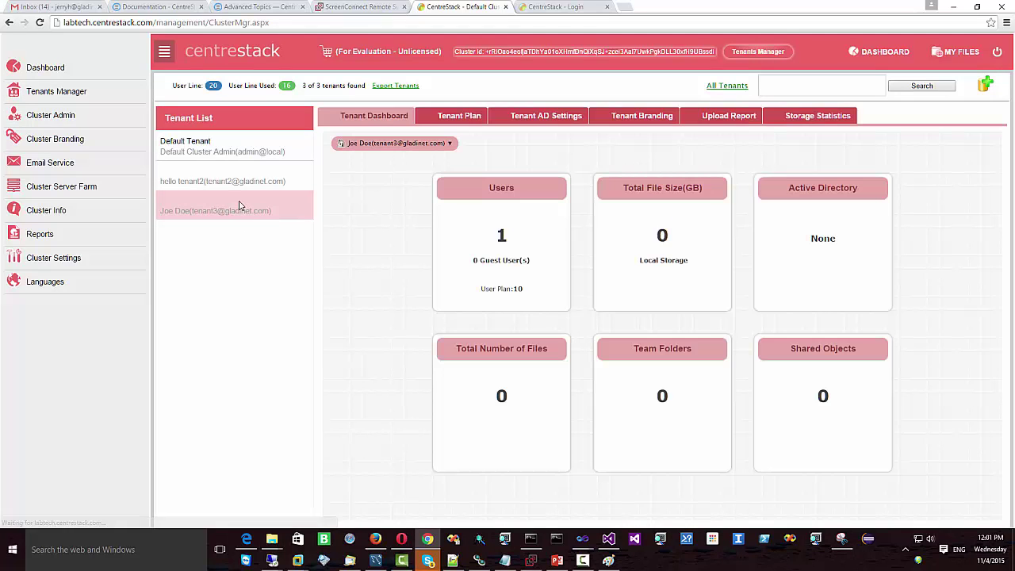
Sign out of the cluster admin and log in with the Tenant 3 admin account and password.
{"action": "left_click", "coordinate": [997, 51]}
{"action": "triple_click", "coordinate": [608, 251]}
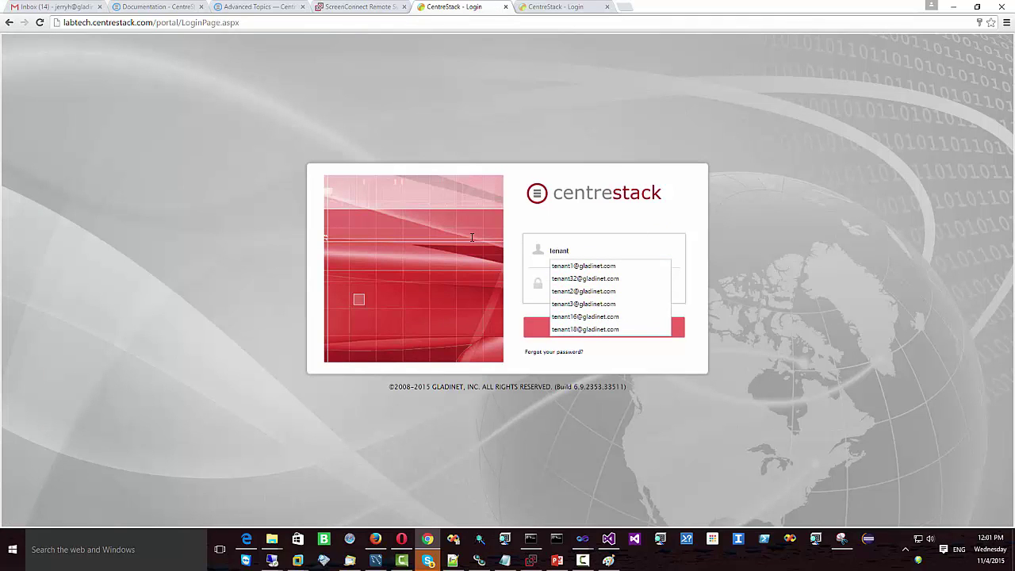
{"action": "key", "text": "Tab"}
{"action": "type", "text": "•"}
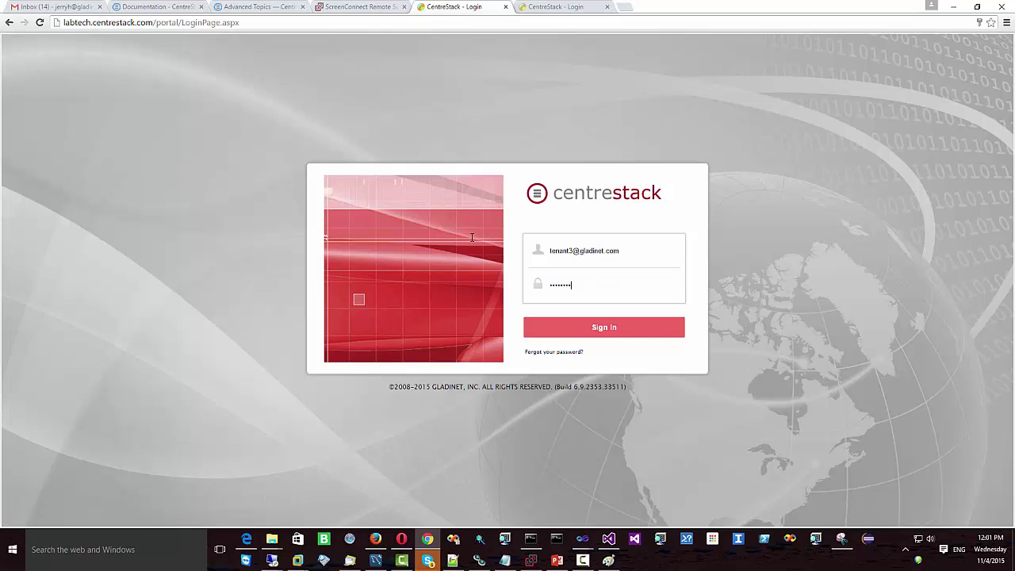
{"action": "left_click", "coordinate": [604, 326]}
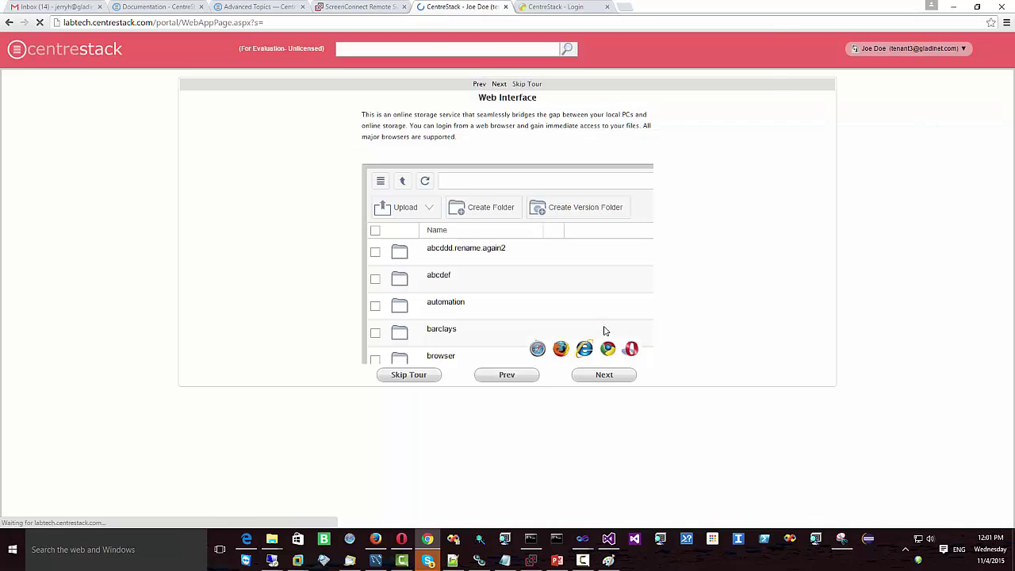
Skip the intro tour and create a new folder named Docs in My Files.
{"action": "left_click", "coordinate": [419, 376]}
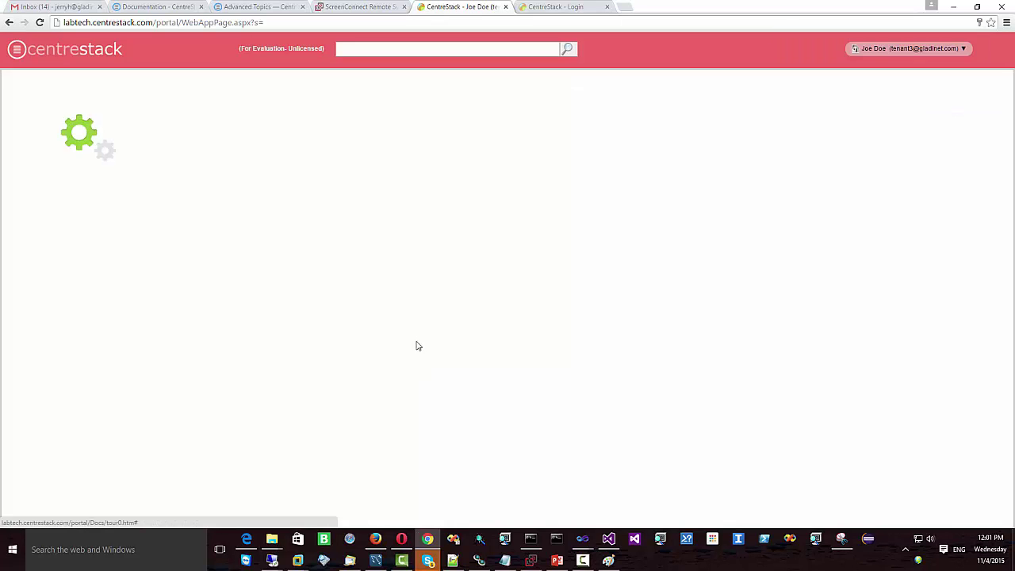
{"action": "left_click", "coordinate": [130, 87]}
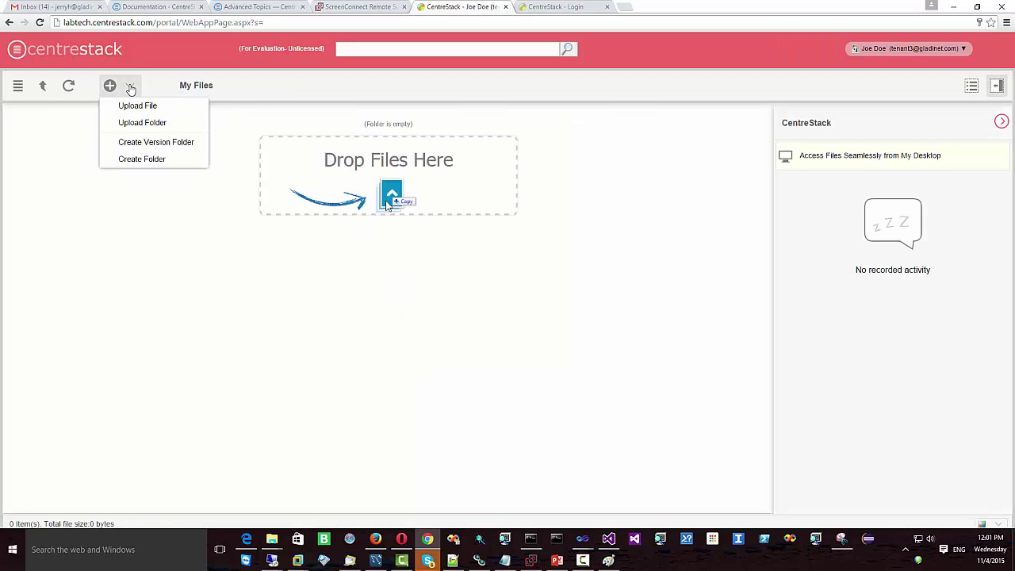
{"action": "left_click", "coordinate": [140, 123]}
{"action": "left_click", "coordinate": [794, 395]}
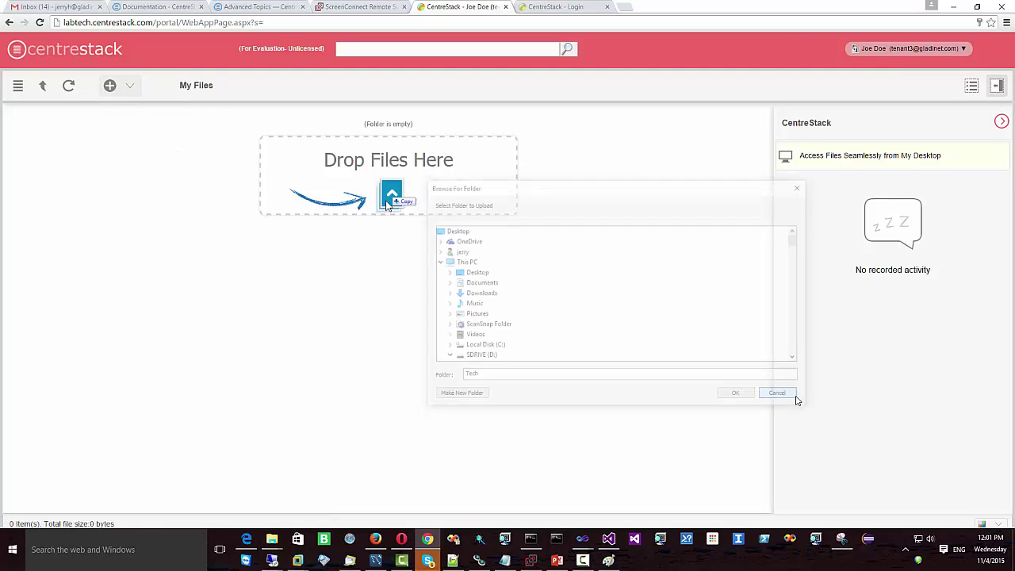
{"action": "left_click", "coordinate": [130, 87]}
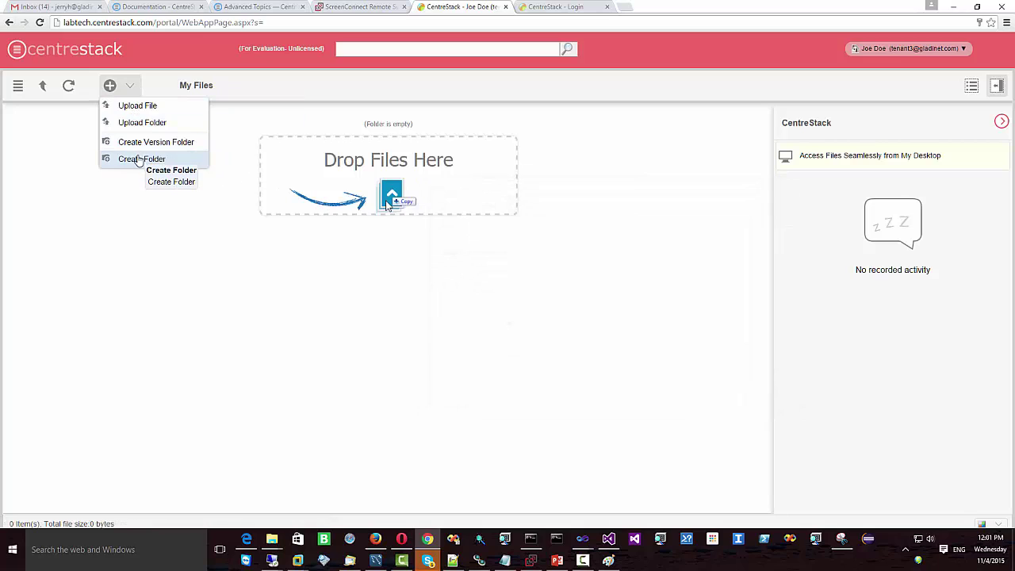
{"action": "left_click", "coordinate": [138, 159]}
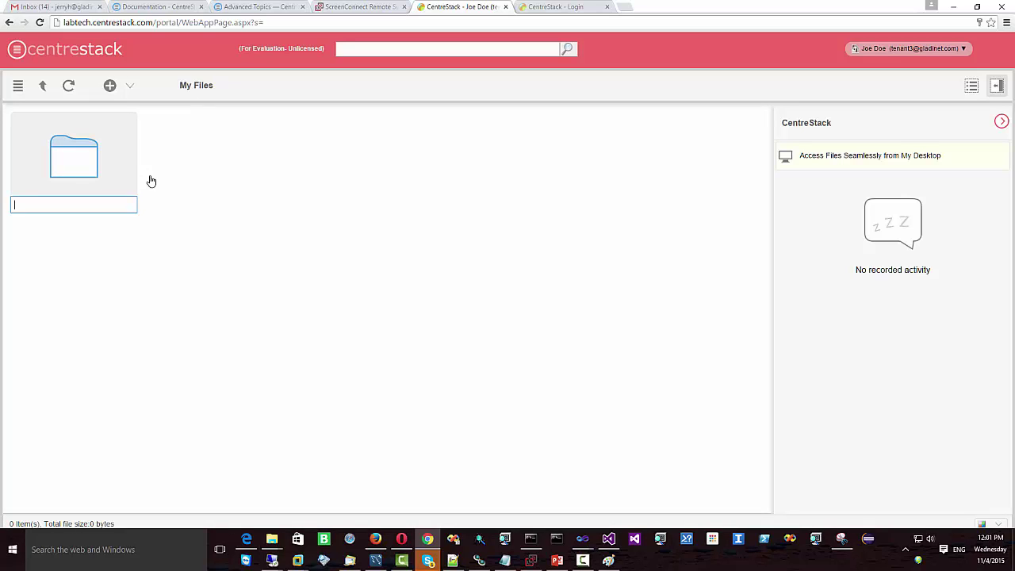
{"action": "type", "text": "Docs"}
{"action": "key", "text": "Return"}
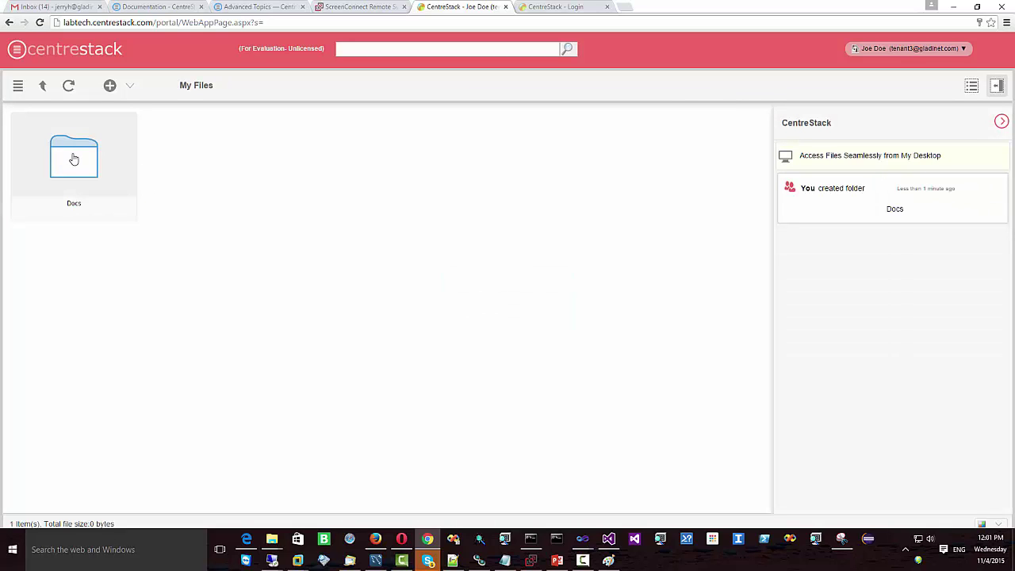
{"action": "left_click", "coordinate": [72, 157]}
Open the Docs folder and drag readme.txt from File Explorer onto its drop area.
{"action": "left_click", "coordinate": [40, 22]}
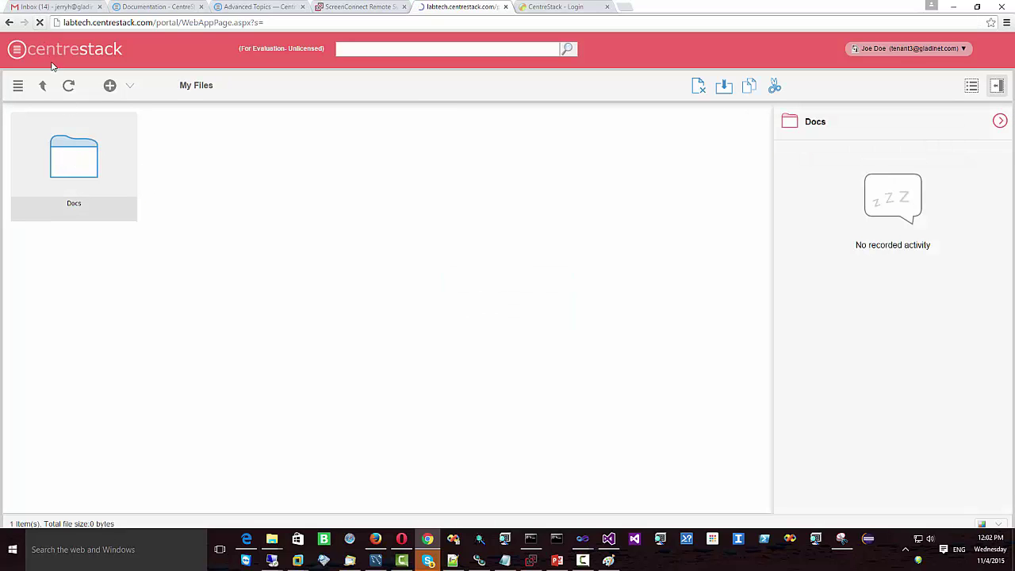
{"action": "double_click", "coordinate": [75, 160]}
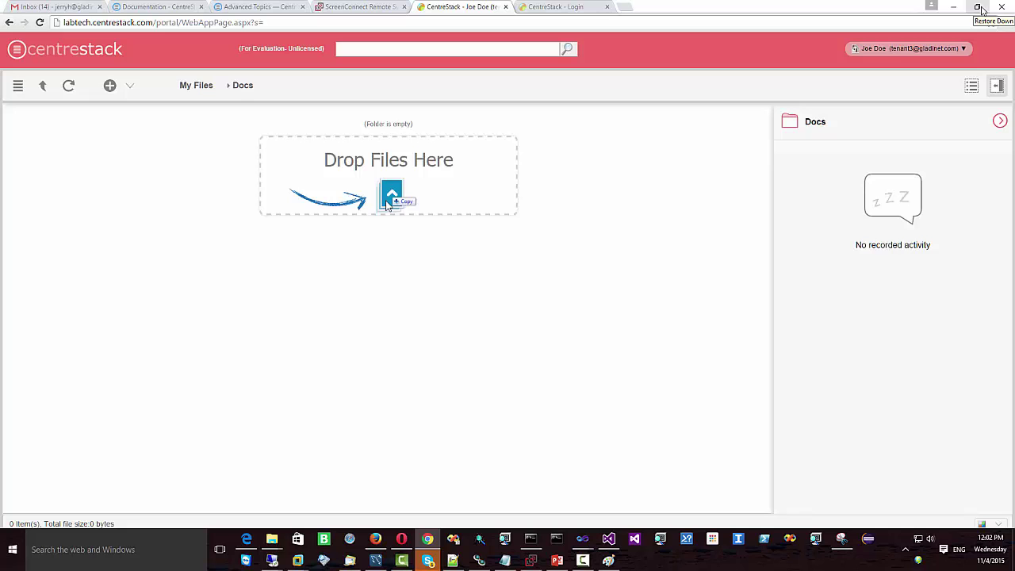
{"action": "left_click", "coordinate": [980, 10]}
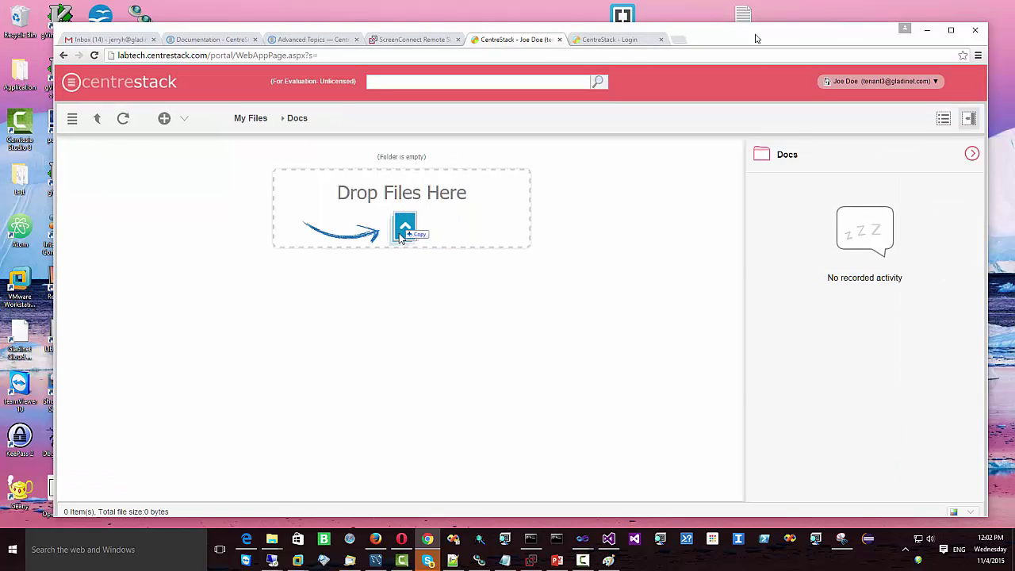
{"action": "left_click_drag", "start_coordinate": [723, 37], "coordinate": [759, 28]}
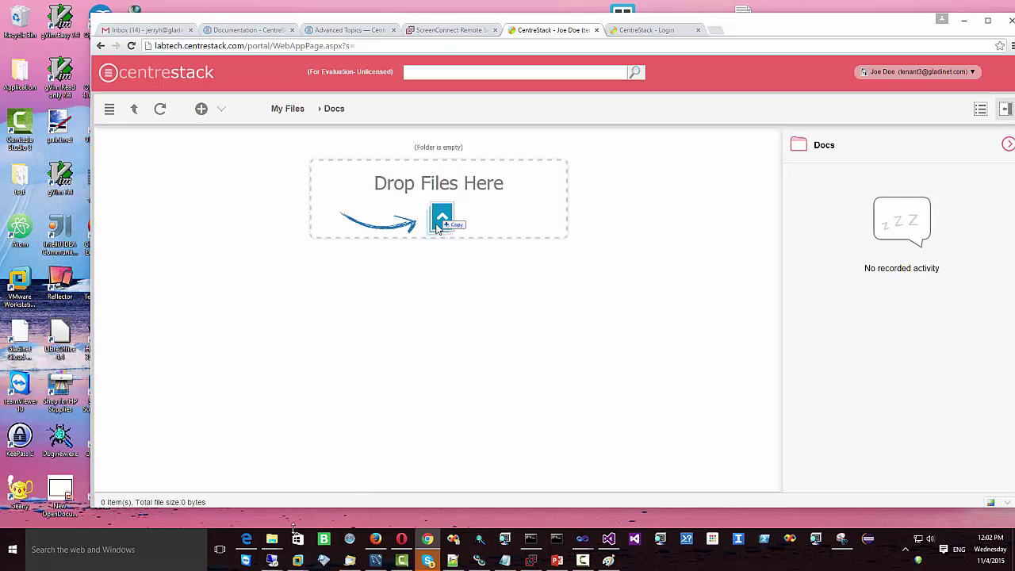
{"action": "mouse_move", "coordinate": [272, 540]}
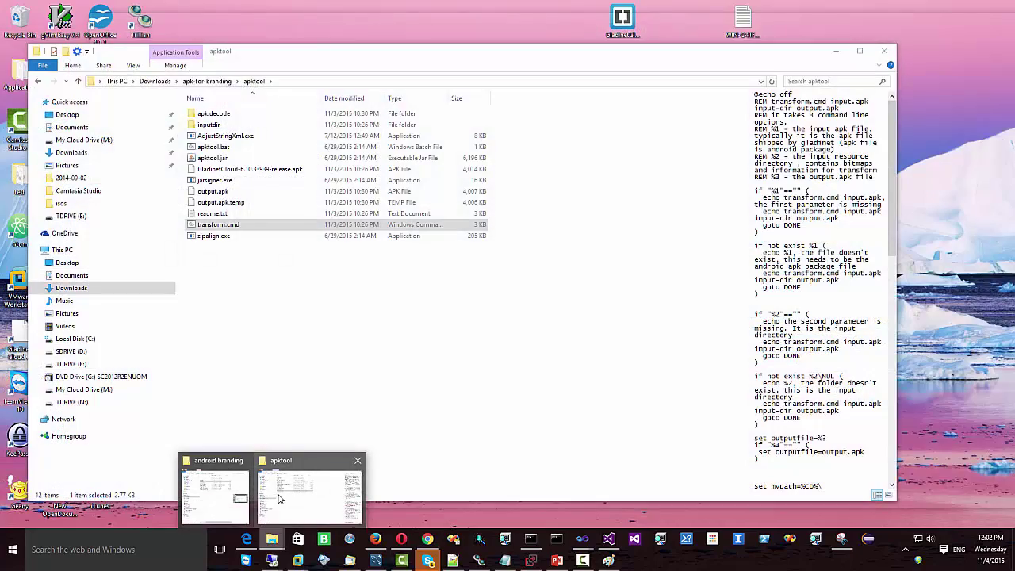
{"action": "left_click_drag", "start_coordinate": [346, 57], "coordinate": [277, 282]}
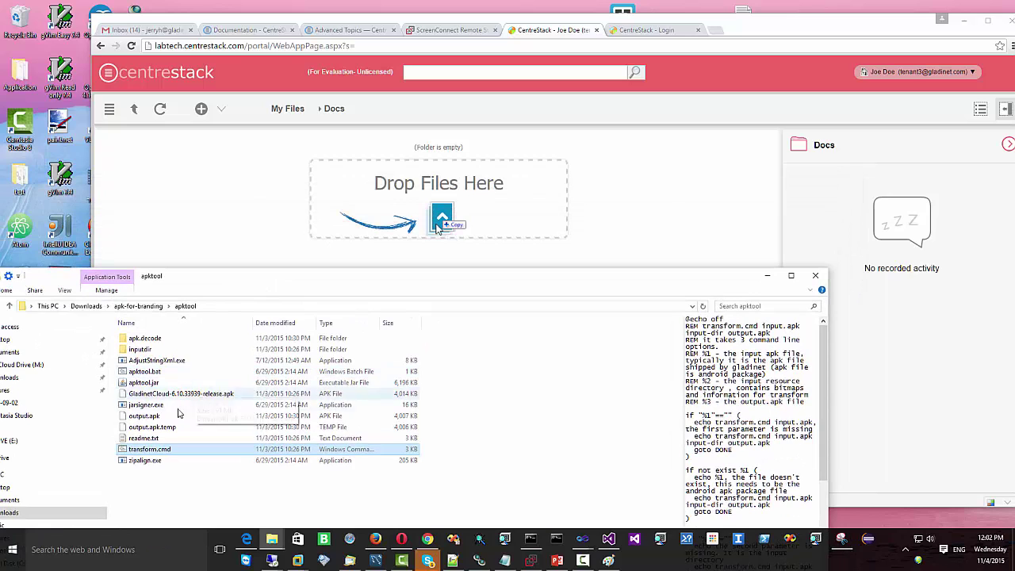
{"action": "left_click_drag", "start_coordinate": [147, 438], "coordinate": [247, 224]}
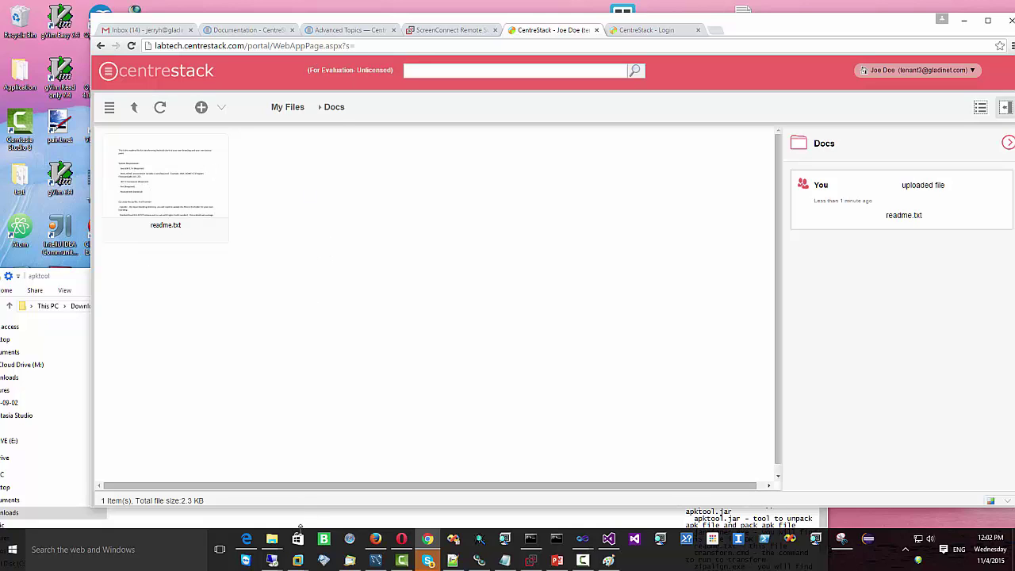
{"action": "left_click", "coordinate": [272, 560]}
On the remote server, open C:\tenant3\Docs to verify readme.txt synced, then minimize the session.
{"action": "left_click", "coordinate": [315, 525]}
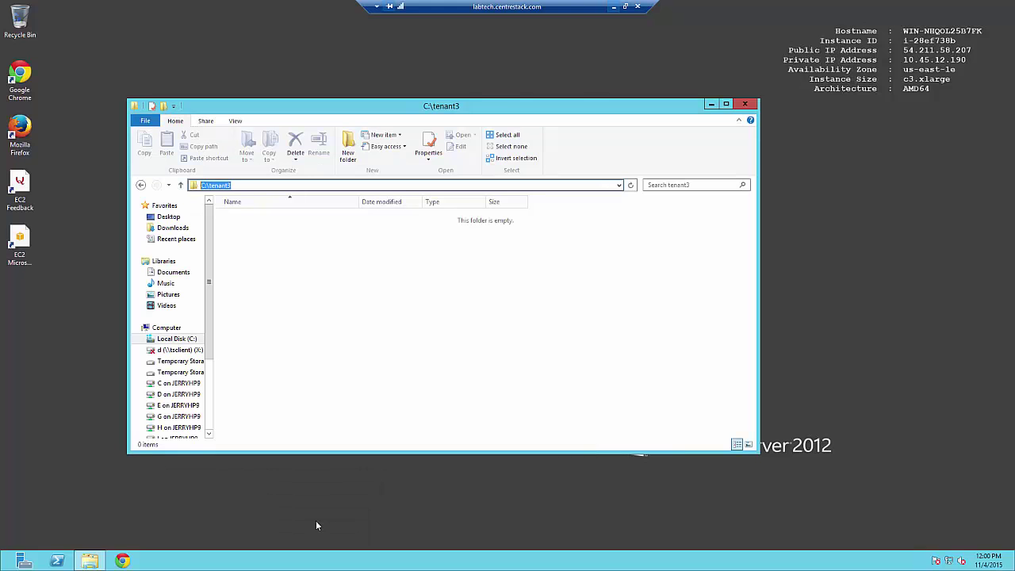
{"action": "double_click", "coordinate": [251, 220]}
{"action": "left_click", "coordinate": [278, 221]}
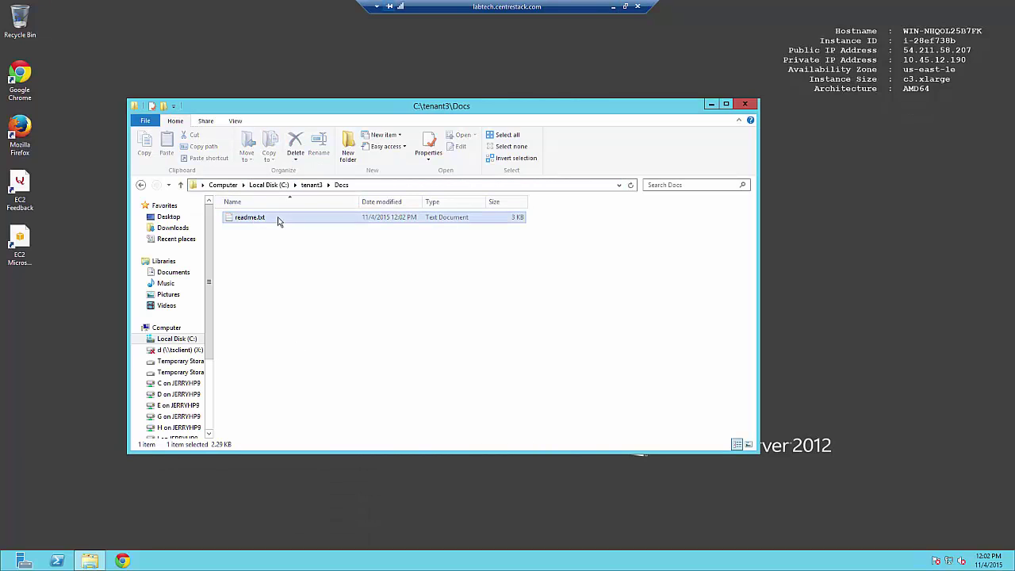
{"action": "left_click", "coordinate": [328, 185]}
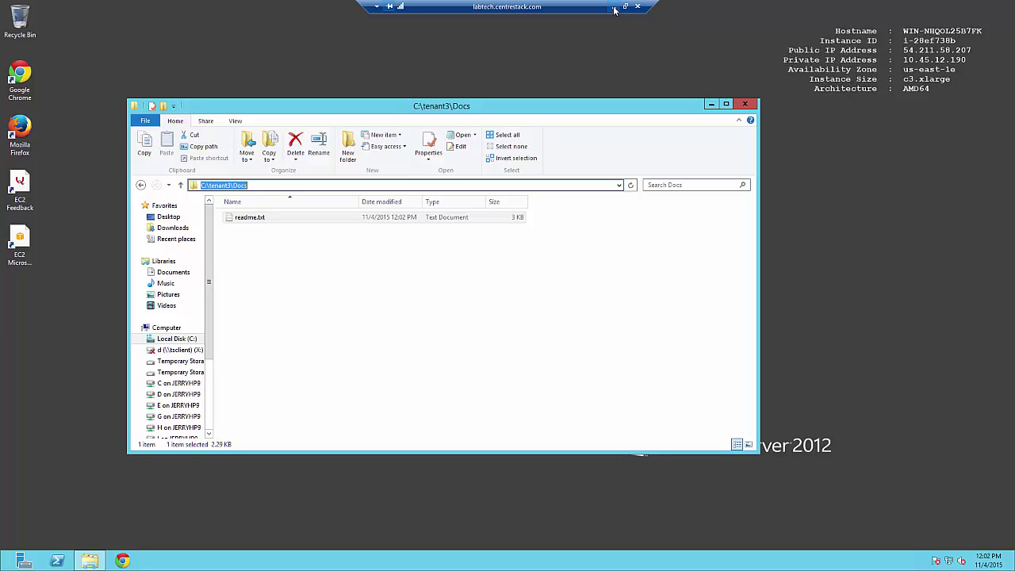
{"action": "left_click", "coordinate": [615, 8]}
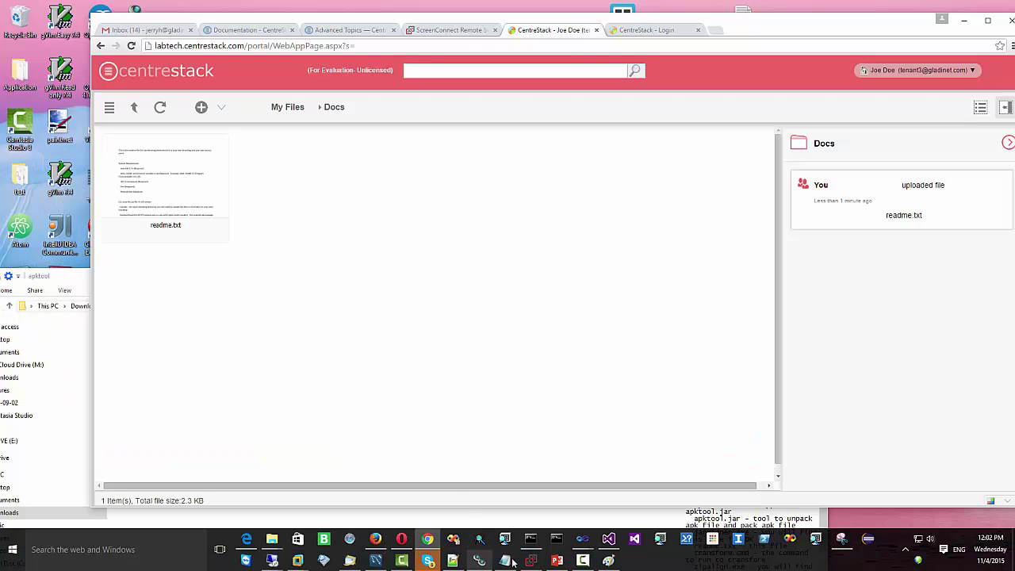
Draw brush lines in Paint from T3 through the cloud to CS, and from CS to FS 3.
{"action": "left_click", "coordinate": [608, 560]}
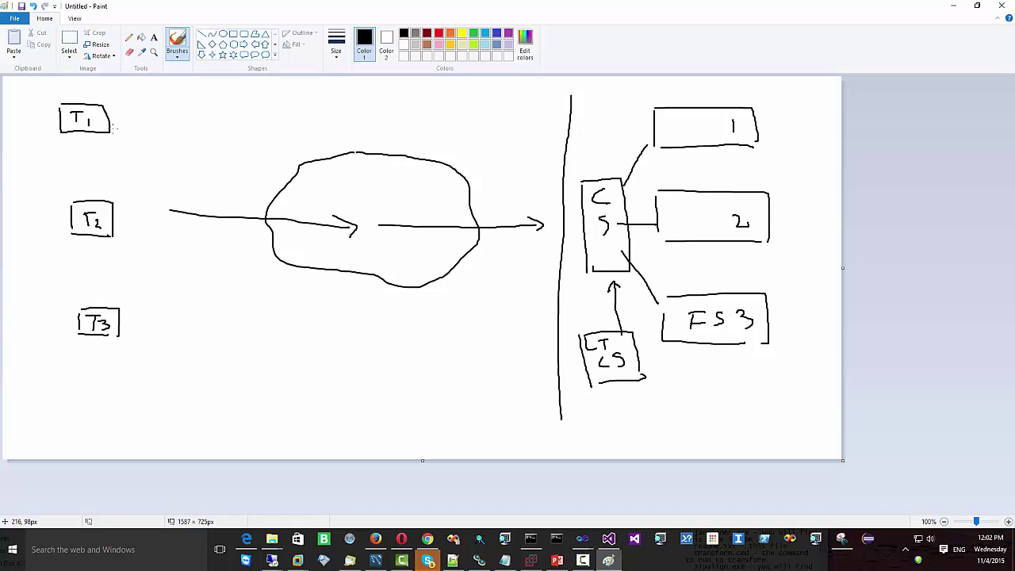
{"action": "mouse_move", "coordinate": [115, 321]}
{"action": "left_mouse_down"}
{"action": "mouse_move", "coordinate": [180, 311]}
{"action": "mouse_move", "coordinate": [267, 263]}
{"action": "mouse_move", "coordinate": [595, 247]}
{"action": "left_mouse_up"}
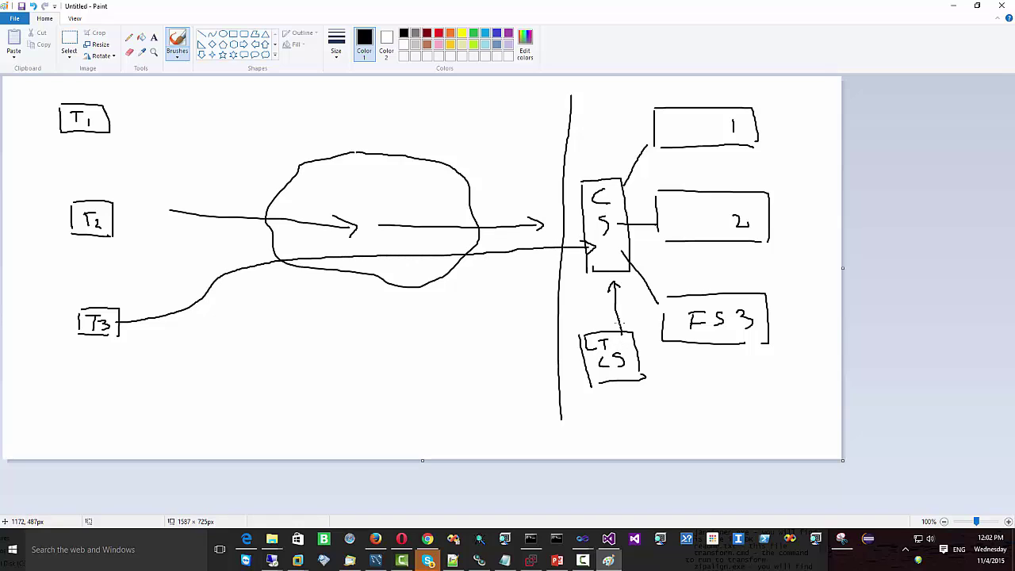
{"action": "left_click_drag", "start_coordinate": [616, 338], "coordinate": [612, 311]}
{"action": "mouse_move", "coordinate": [580, 248]}
{"action": "left_mouse_down"}
{"action": "mouse_move", "coordinate": [625, 261]}
{"action": "mouse_move", "coordinate": [652, 291]}
{"action": "mouse_move", "coordinate": [661, 281]}
{"action": "left_mouse_up"}
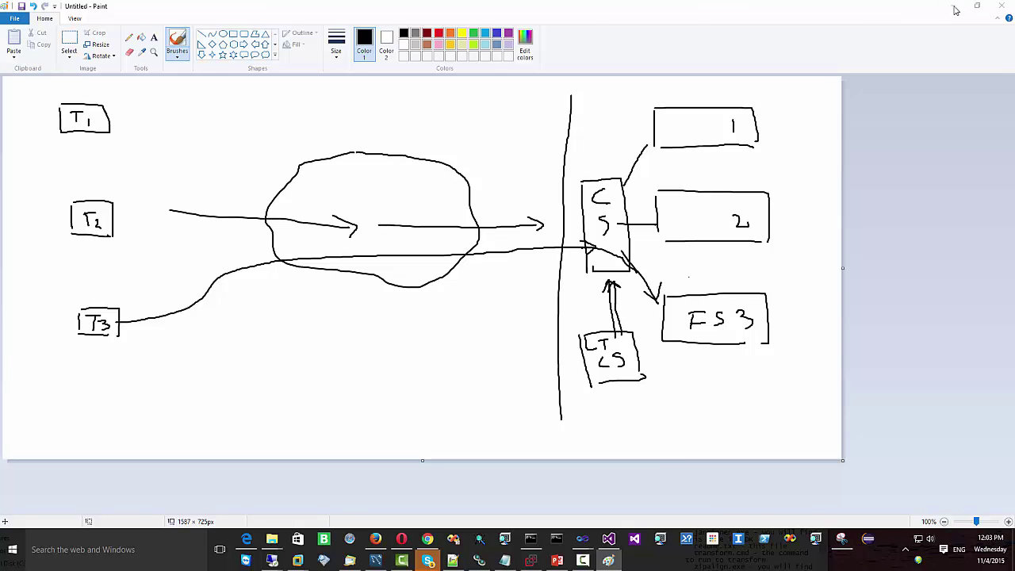
{"action": "left_click", "coordinate": [956, 10]}
Back in LabTech, close the Tenant 3 settings window and expand Tenant 3.
{"action": "left_click", "coordinate": [529, 567]}
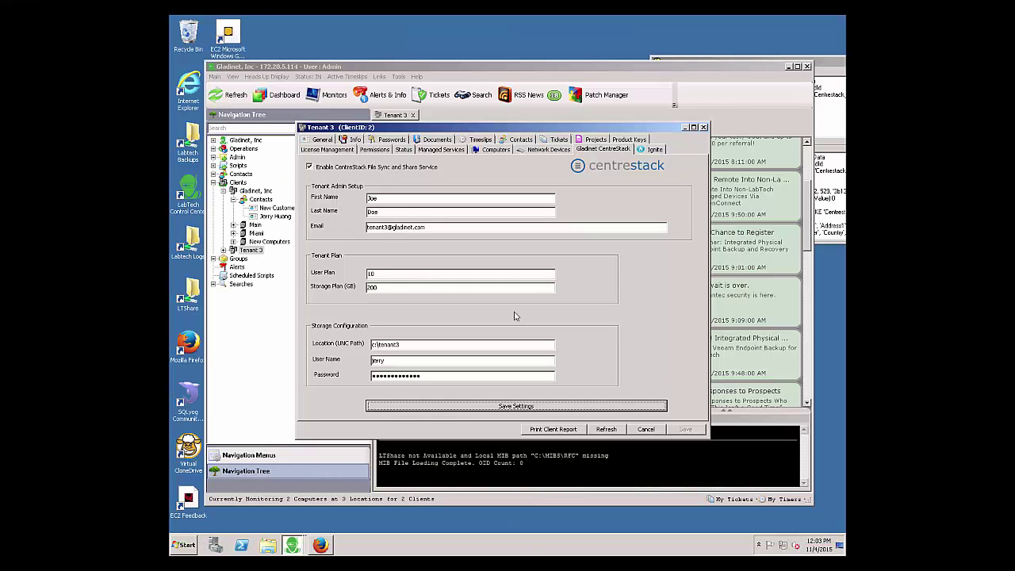
{"action": "left_click", "coordinate": [647, 431]}
{"action": "left_click", "coordinate": [647, 430]}
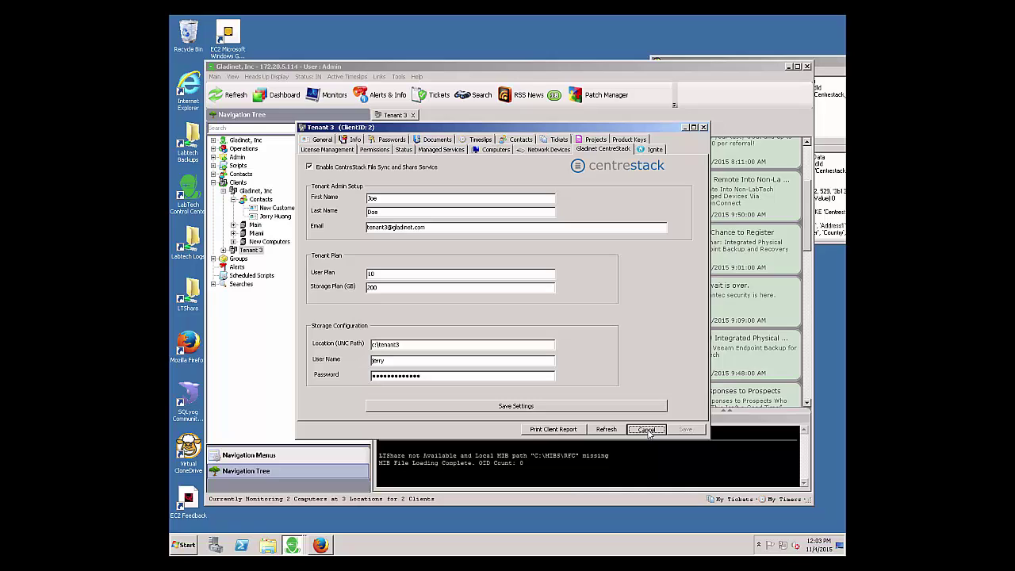
{"action": "left_click", "coordinate": [223, 251]}
Add a new Tenant 3 contact with the person's first name, last name and e-mail address.
{"action": "right_click", "coordinate": [265, 260]}
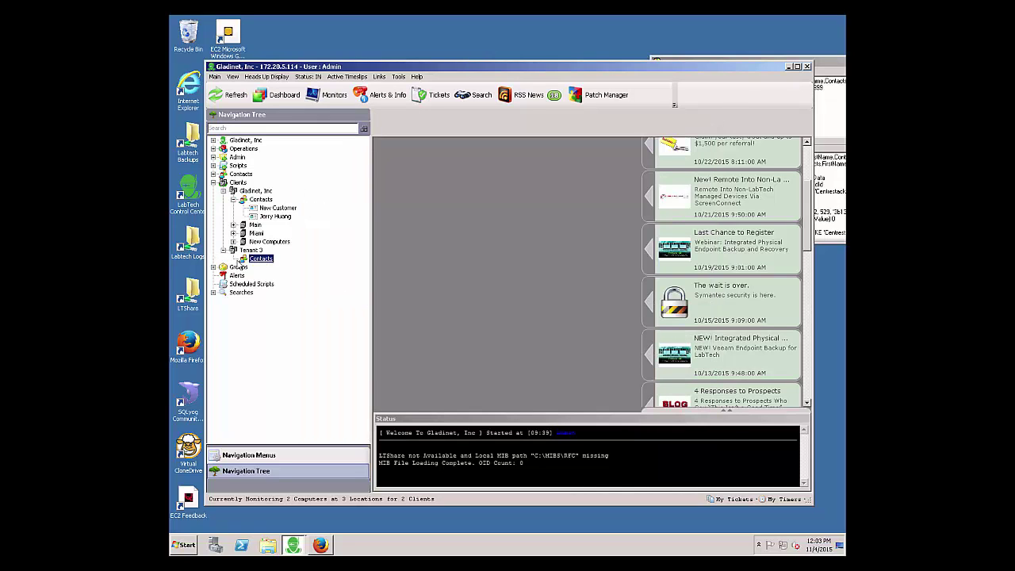
{"action": "mouse_move", "coordinate": [287, 274]}
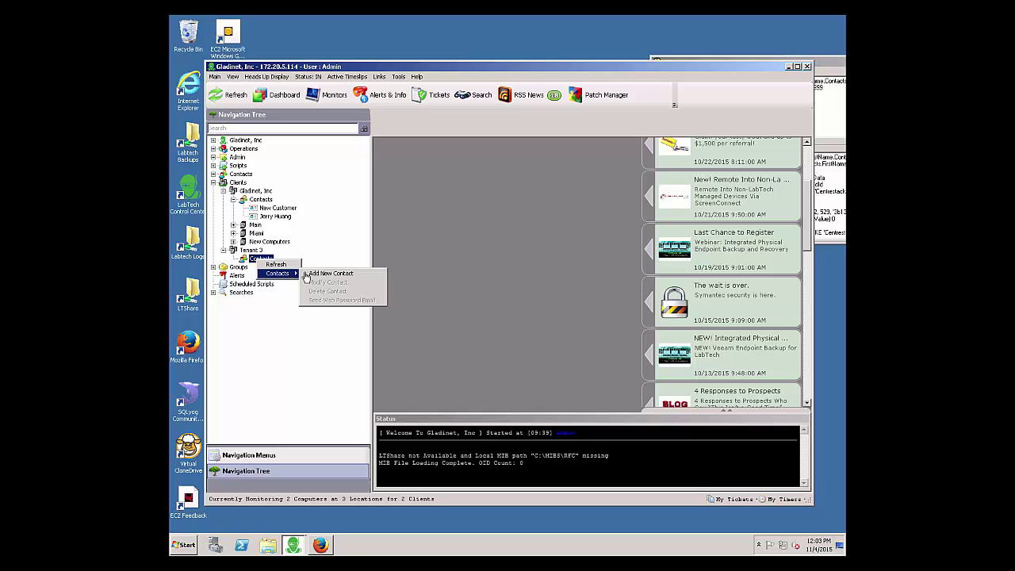
{"action": "left_click", "coordinate": [334, 276]}
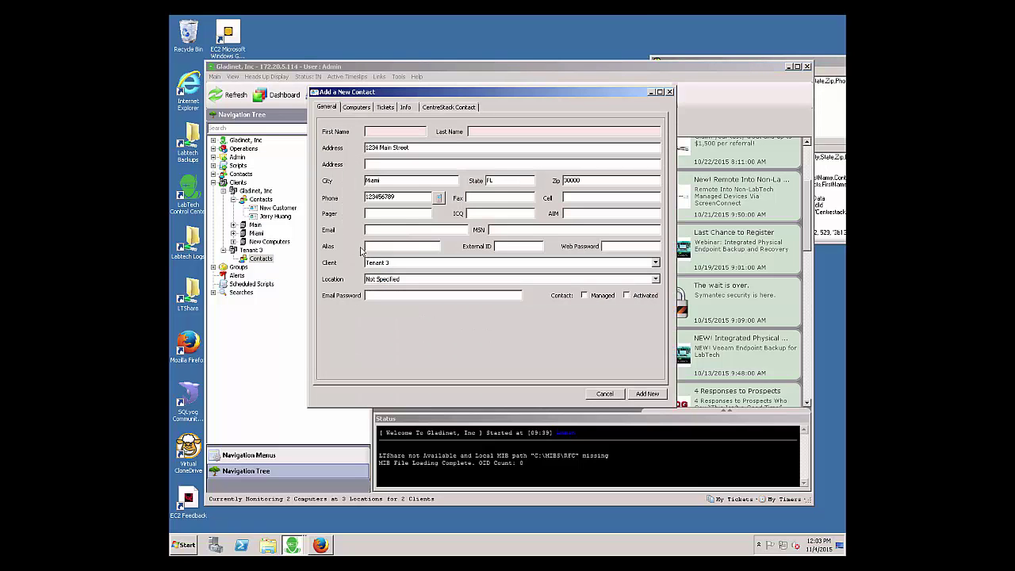
{"action": "left_click", "coordinate": [400, 132]}
{"action": "type", "text": "A"}
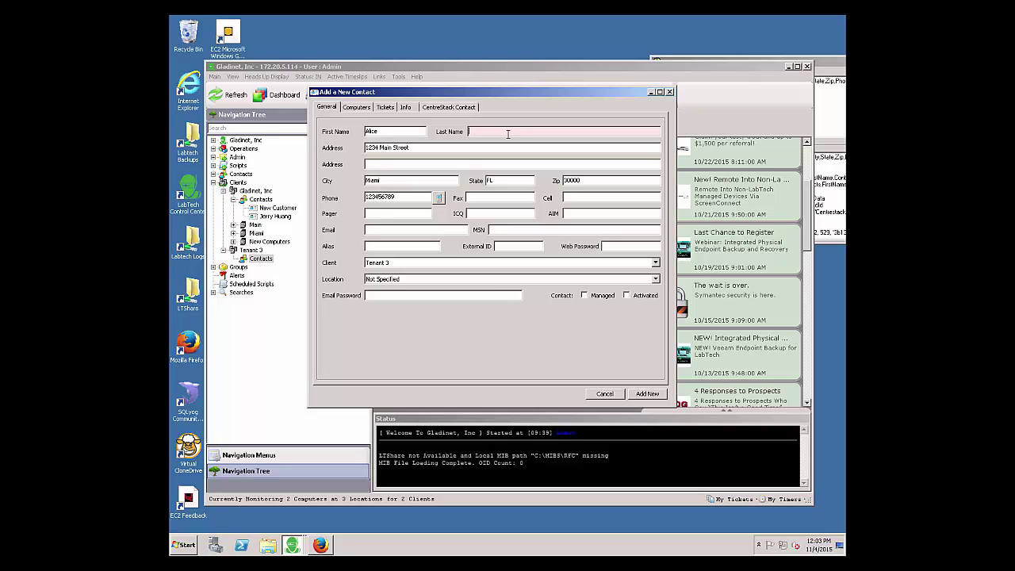
{"action": "type", "text": "Wep"}
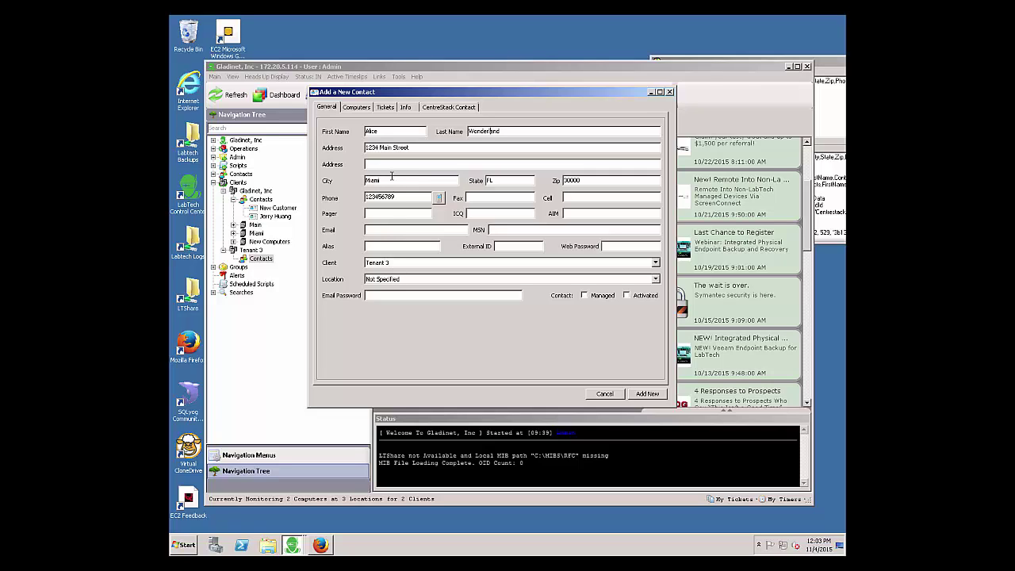
{"action": "type", "text": "alice@"}
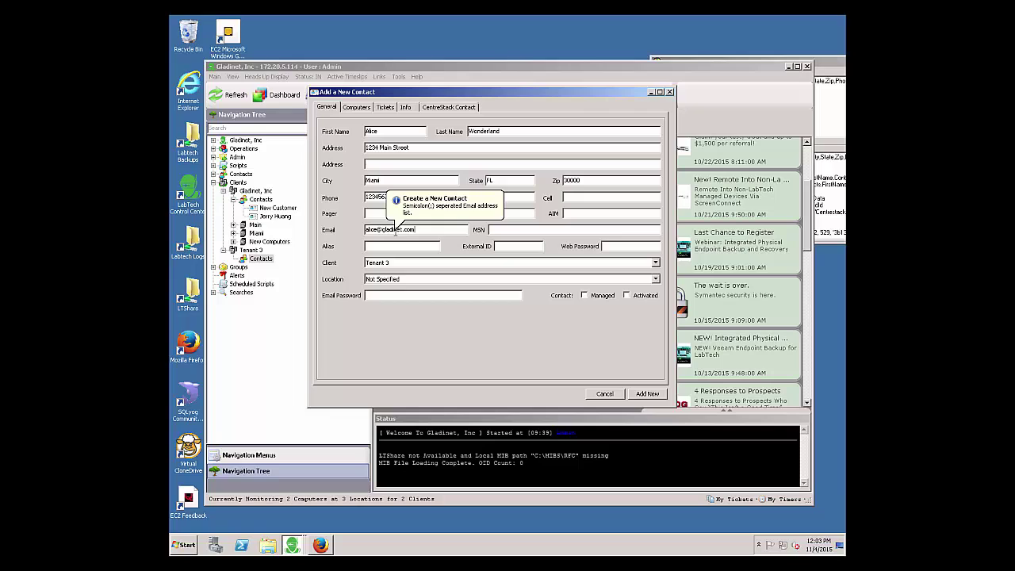
{"action": "left_click", "coordinate": [647, 394]}
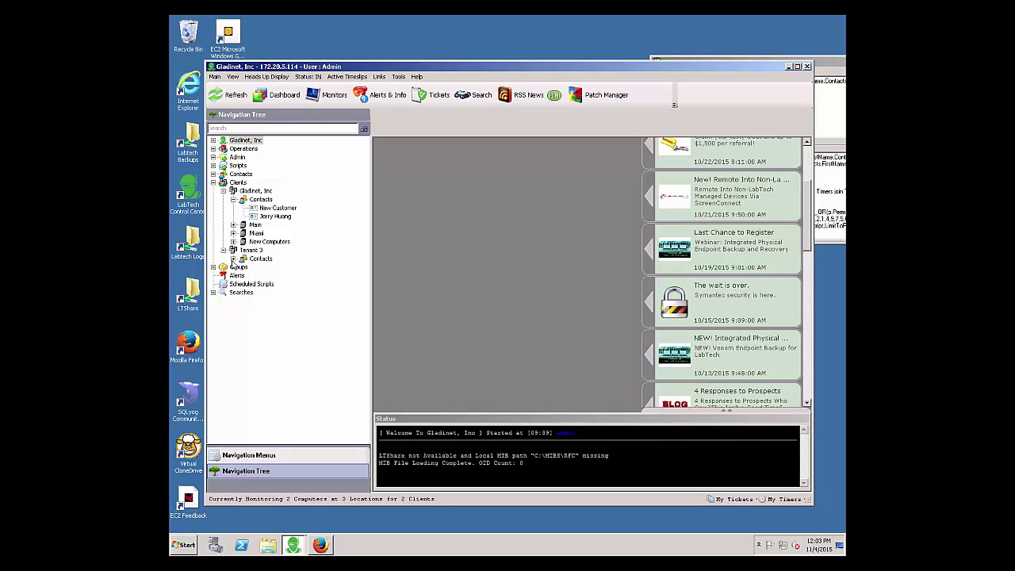
Give the new Tenant 3 contact CentreStack file sync, a 10 GB storage quota and version control.
{"action": "left_click", "coordinate": [233, 259]}
{"action": "left_click", "coordinate": [284, 268]}
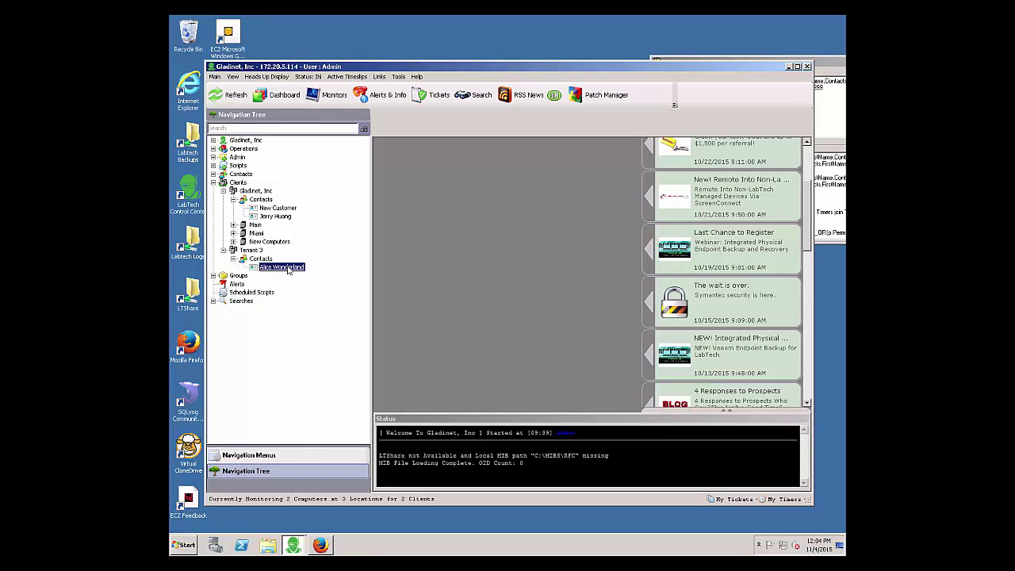
{"action": "double_click", "coordinate": [286, 267]}
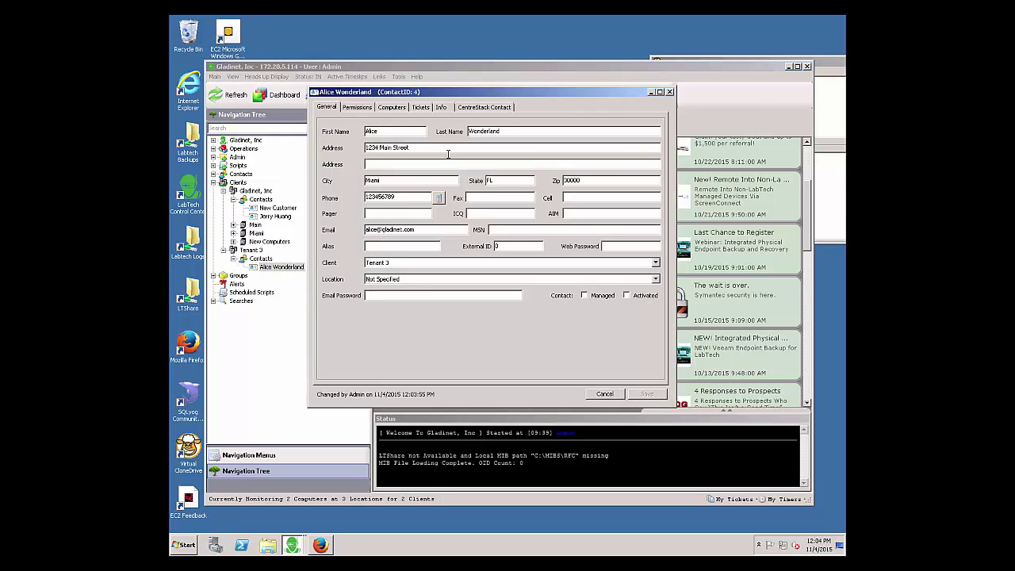
{"action": "left_click", "coordinate": [489, 111]}
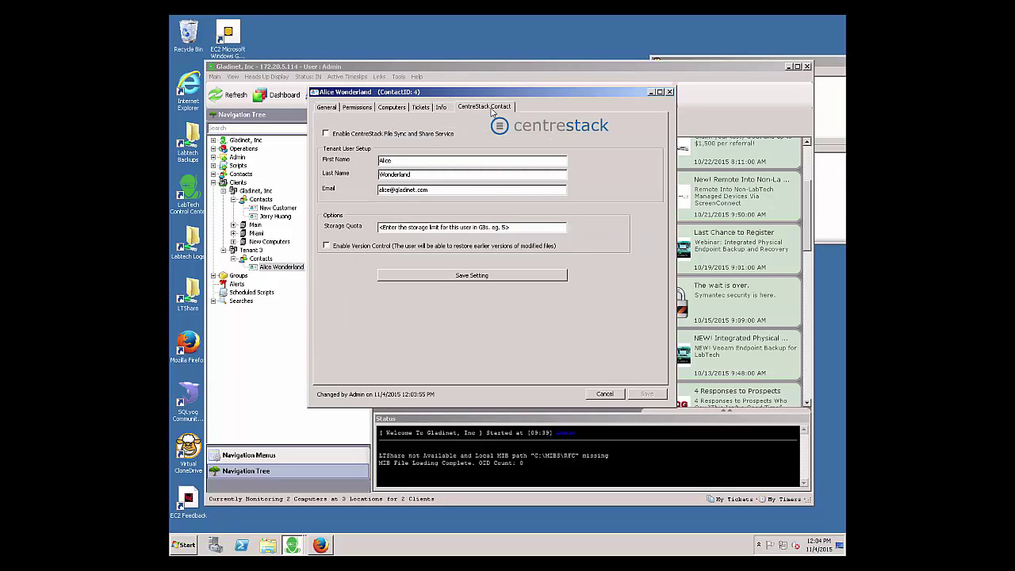
{"action": "left_click", "coordinate": [327, 134]}
{"action": "left_click_drag", "start_coordinate": [510, 229], "coordinate": [349, 230]}
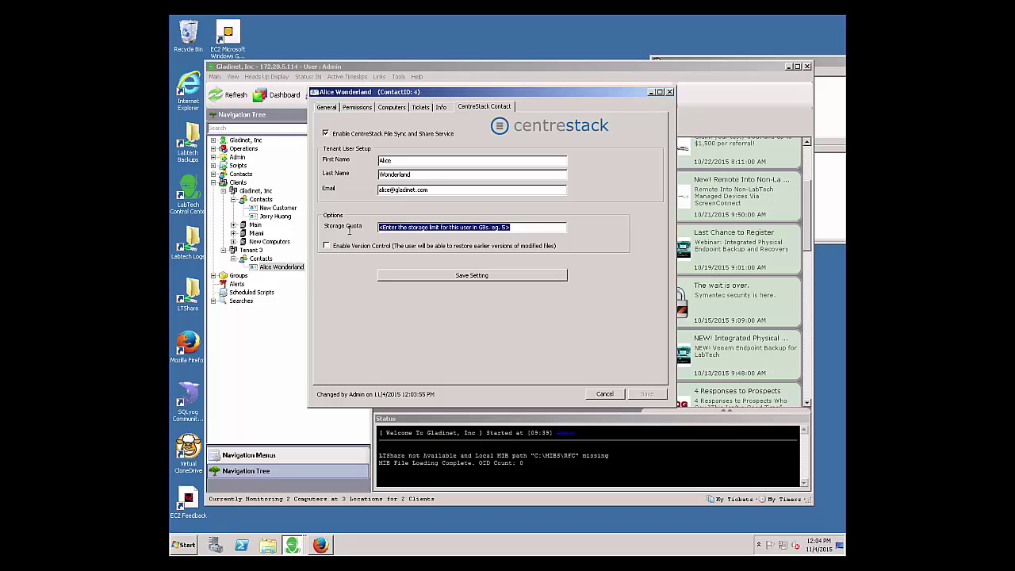
{"action": "type", "text": "10"}
{"action": "left_click", "coordinate": [326, 246]}
{"action": "left_click", "coordinate": [481, 277]}
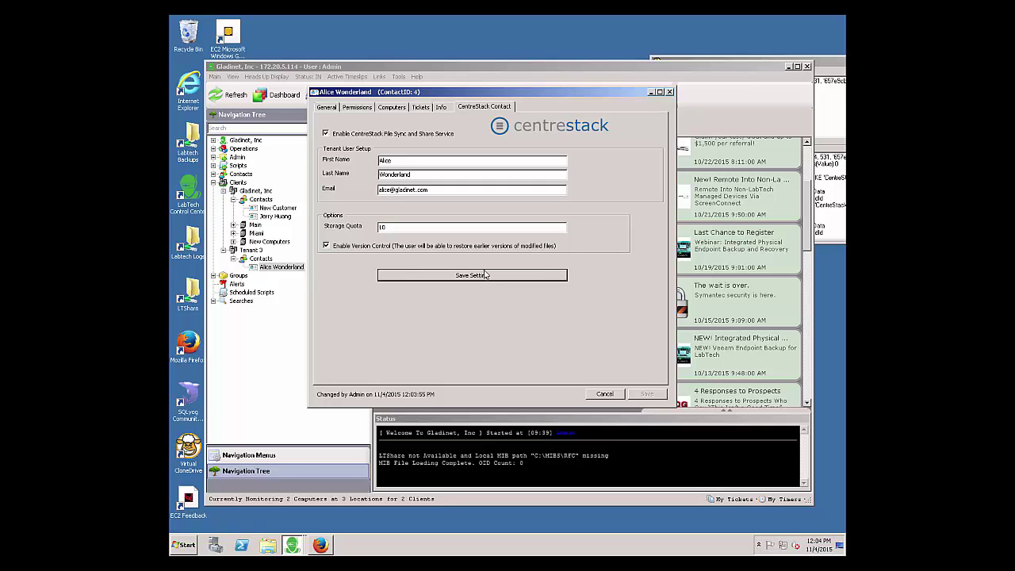
{"action": "mouse_move", "coordinate": [579, 14]}
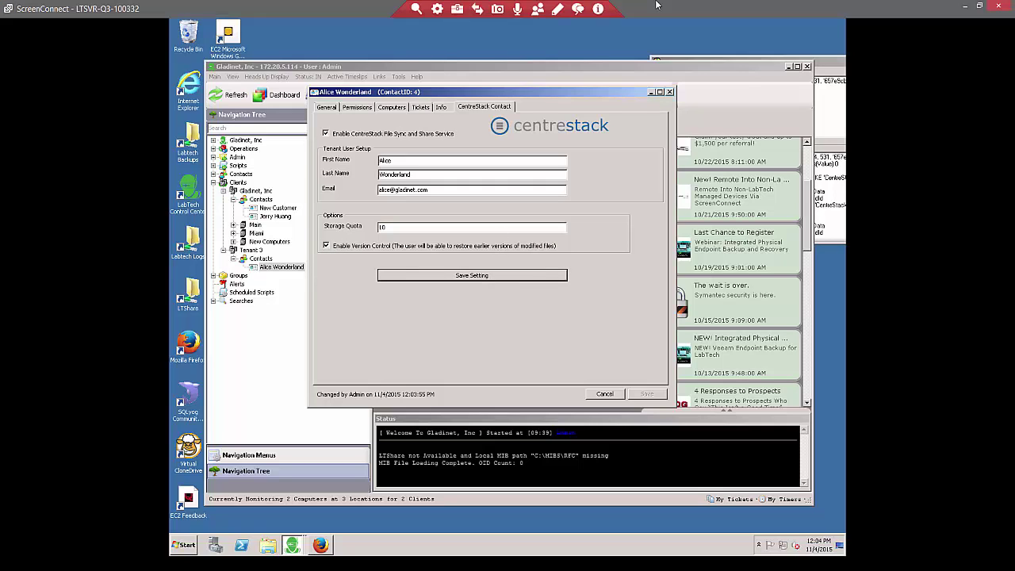
In the local browser, view CentreStack's user management list, then log out of the admin account.
{"action": "left_click", "coordinate": [964, 5]}
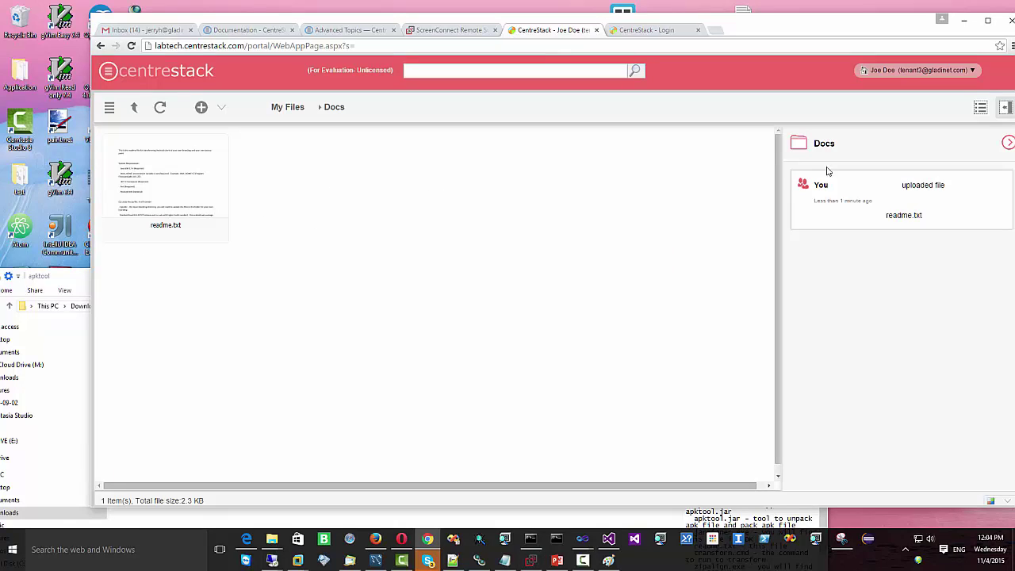
{"action": "left_click", "coordinate": [918, 71]}
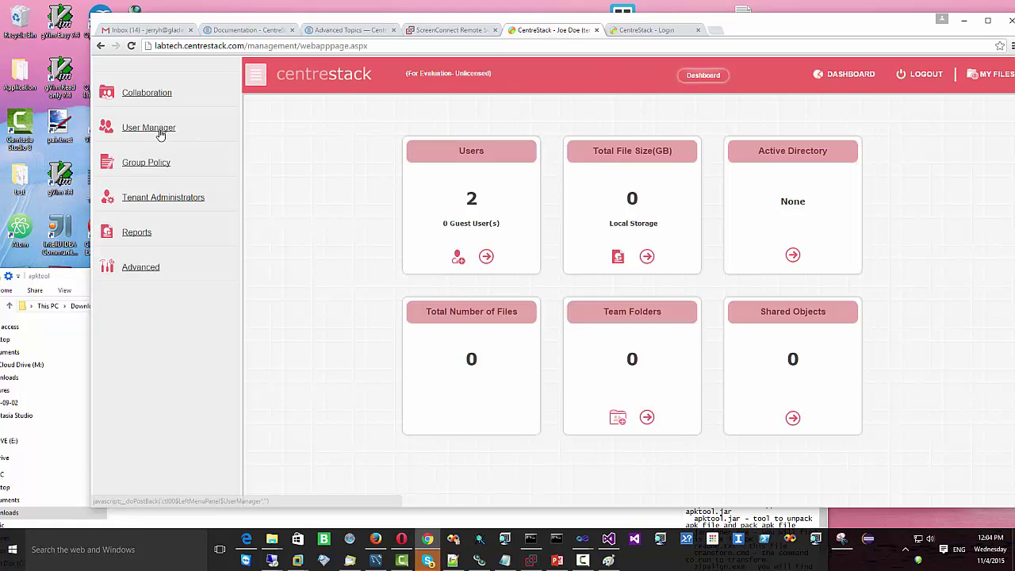
{"action": "left_click", "coordinate": [159, 131]}
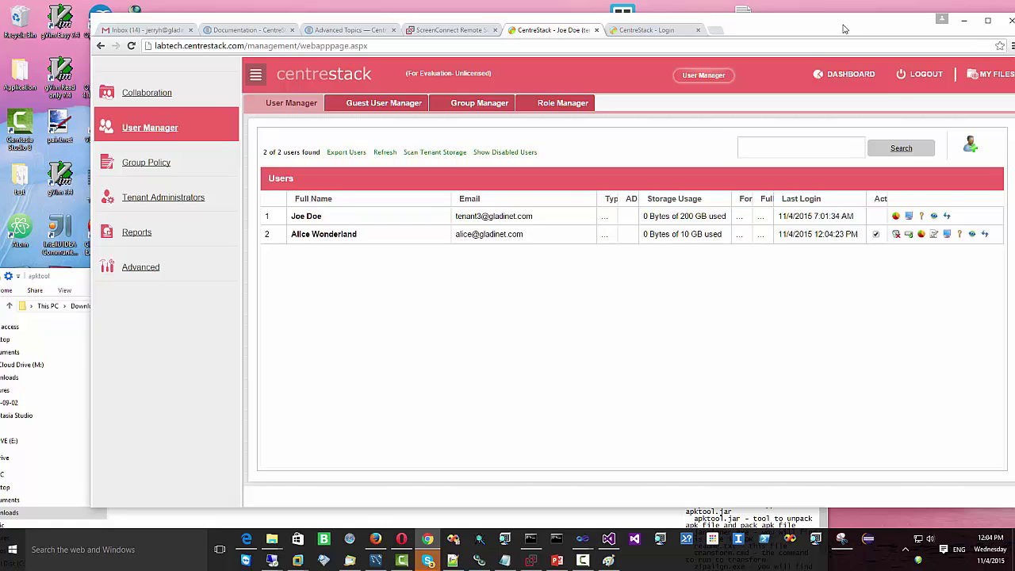
{"action": "left_click_drag", "start_coordinate": [849, 29], "coordinate": [811, 25]}
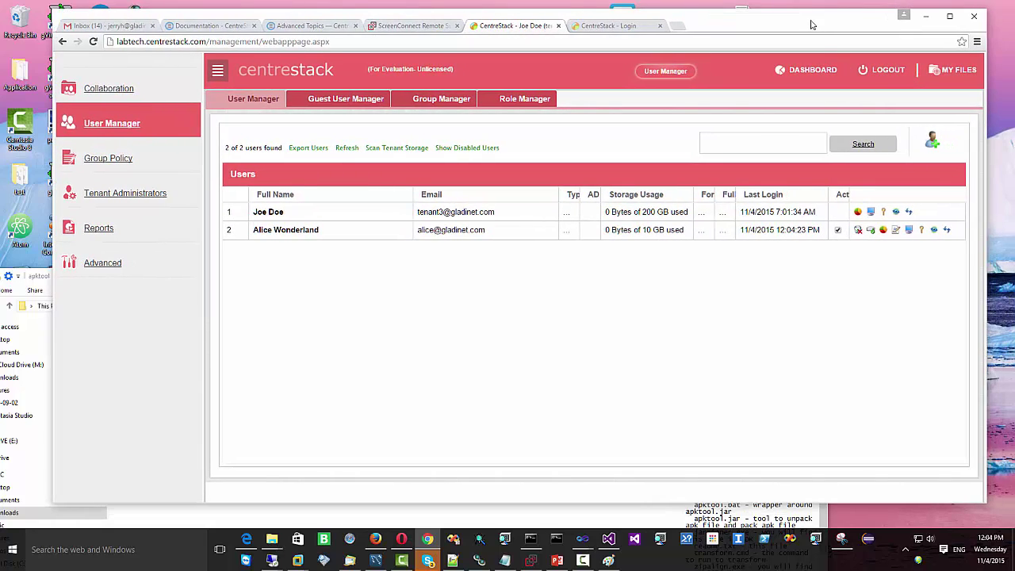
{"action": "left_click", "coordinate": [885, 71]}
Sign in to CentreStack with the new user's e-mail address and save the password in Chrome.
{"action": "left_click_drag", "start_coordinate": [604, 248], "coordinate": [483, 239]}
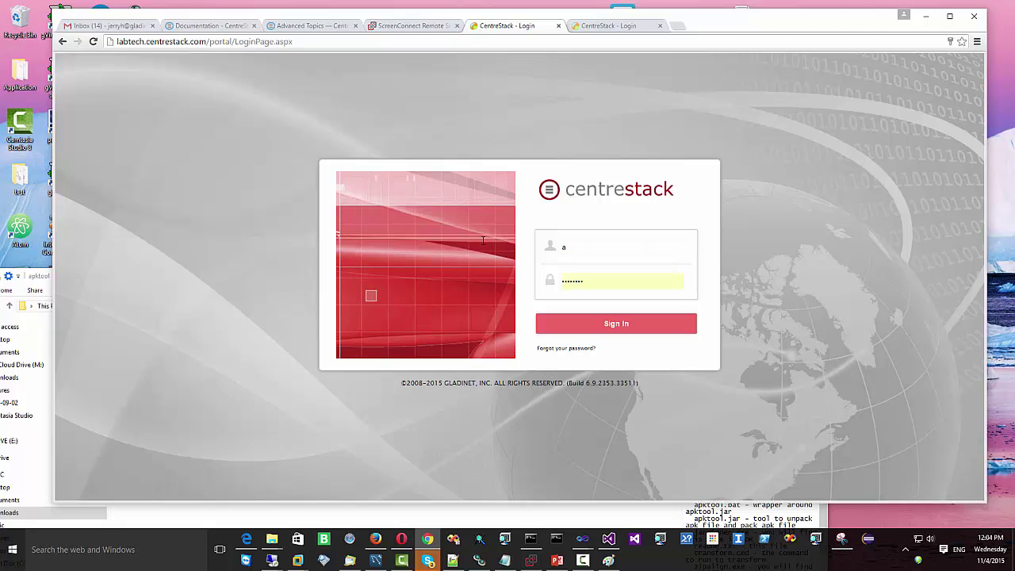
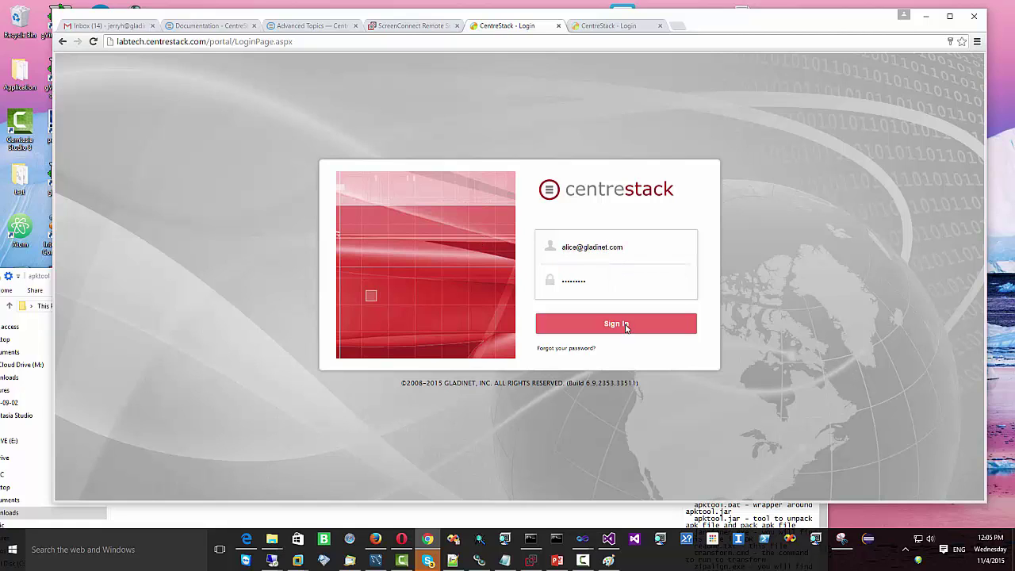
{"action": "left_click", "coordinate": [625, 324]}
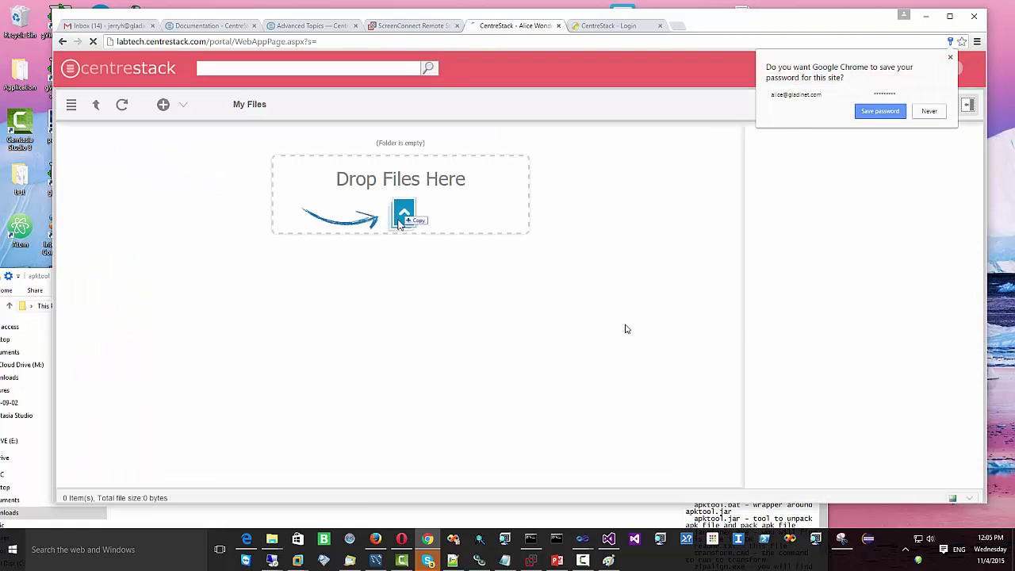
{"action": "left_click", "coordinate": [895, 113]}
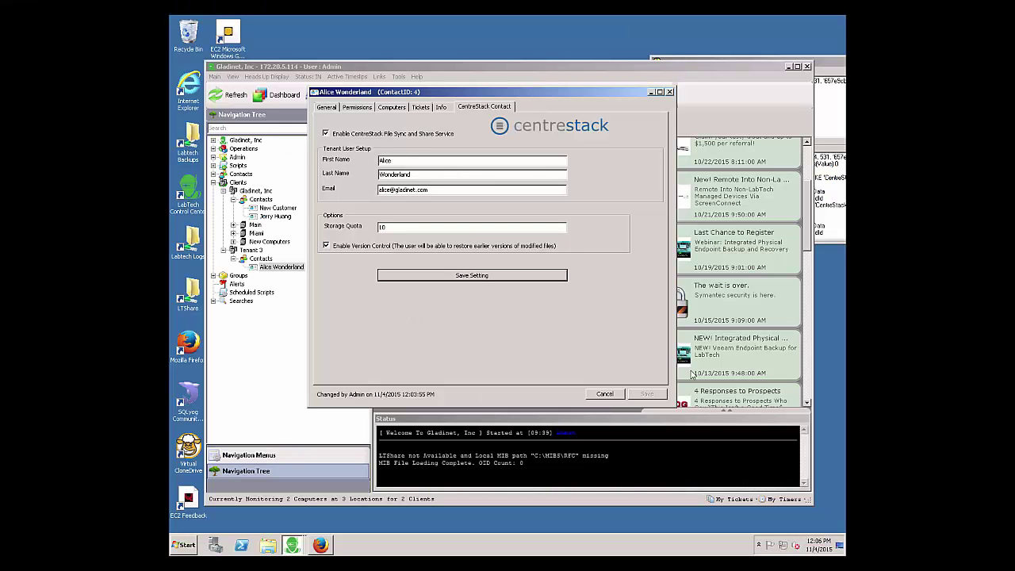
Cancel the contact dialog, review Gladinet CentreStack under Dashboard Config > Integration, then select Tenant 3.
{"action": "left_click", "coordinate": [609, 396]}
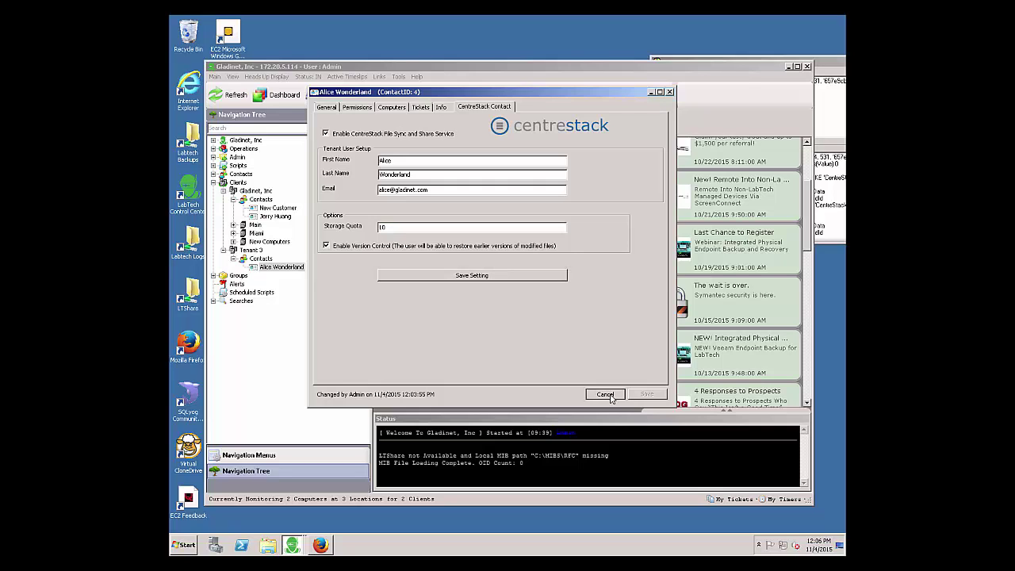
{"action": "left_click", "coordinate": [609, 395]}
{"action": "left_click", "coordinate": [277, 94]}
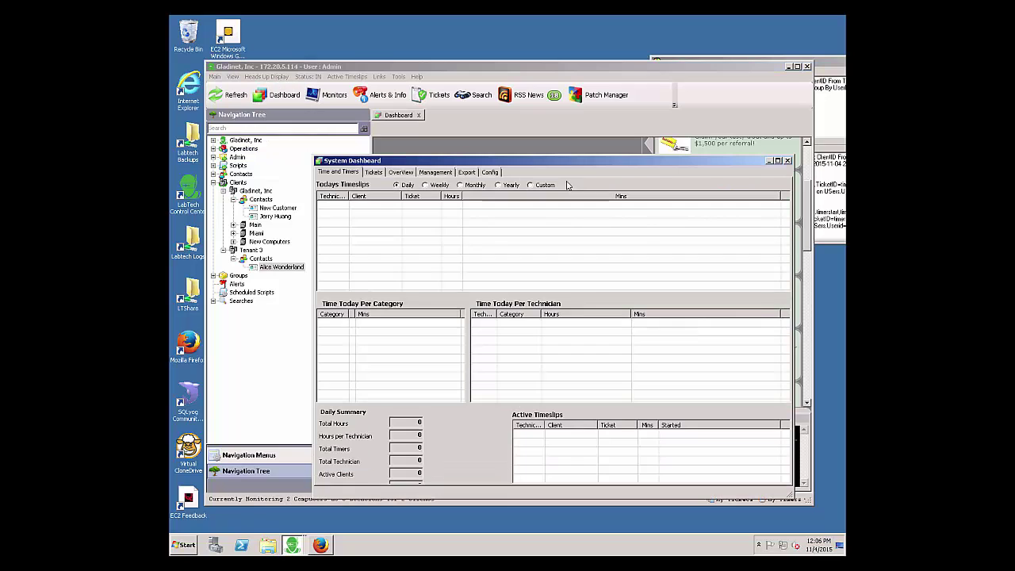
{"action": "left_click", "coordinate": [493, 172]}
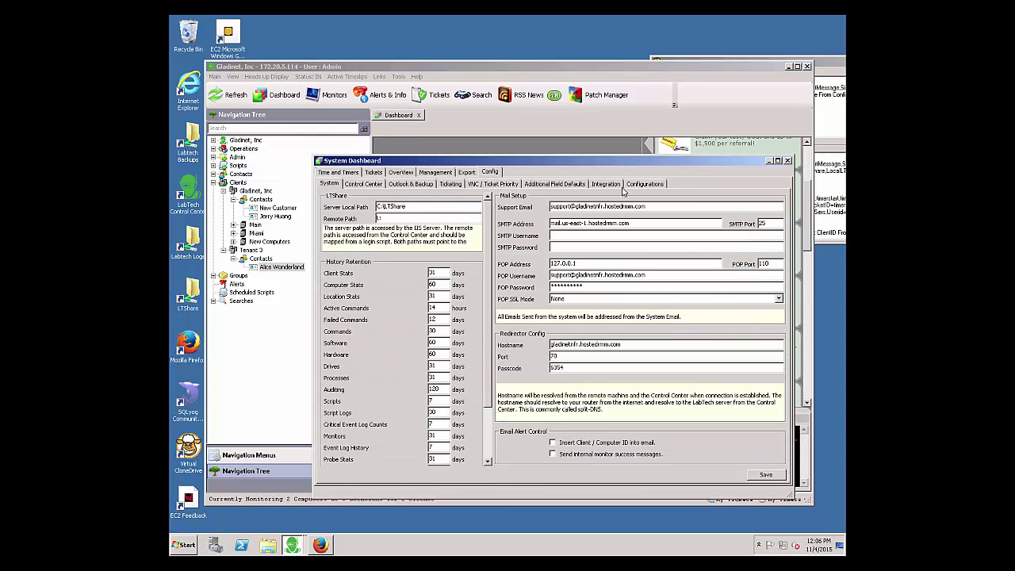
{"action": "left_click", "coordinate": [605, 184]}
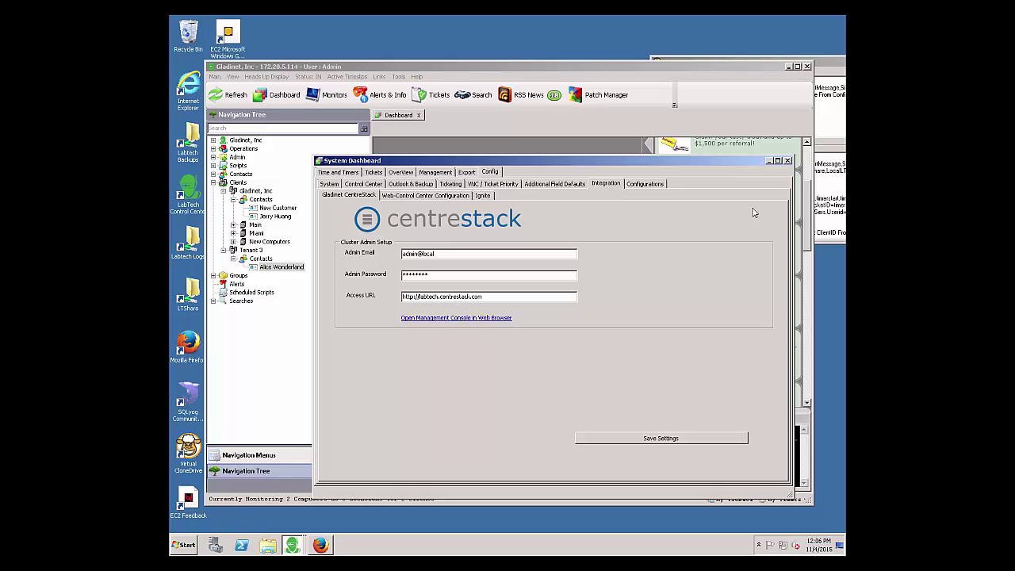
{"action": "left_click", "coordinate": [787, 160]}
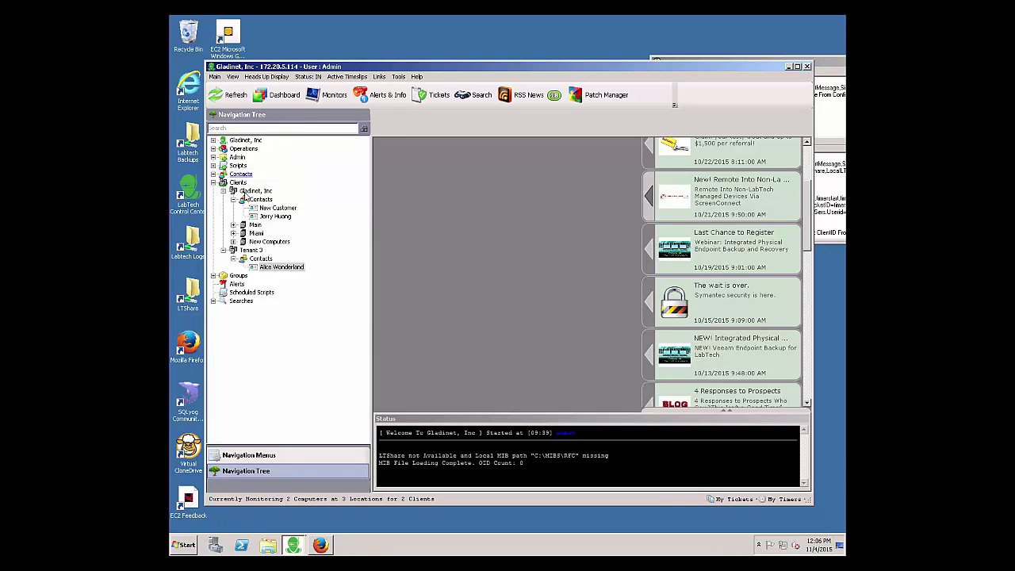
{"action": "left_click", "coordinate": [250, 251]}
{"action": "double_click", "coordinate": [250, 253]}
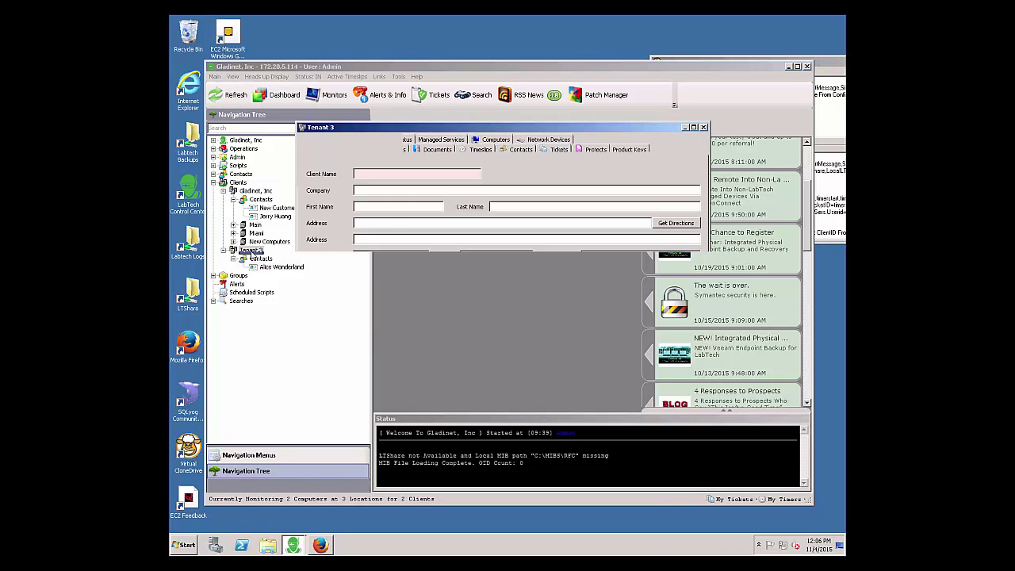
{"action": "left_click", "coordinate": [617, 141]}
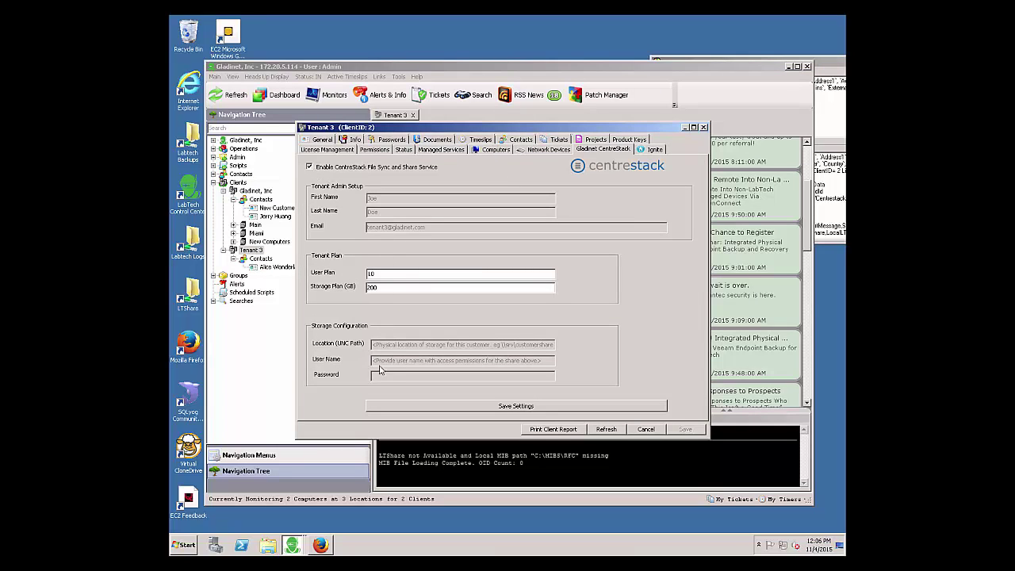
{"action": "left_click", "coordinate": [647, 429]}
{"action": "left_click", "coordinate": [281, 267]}
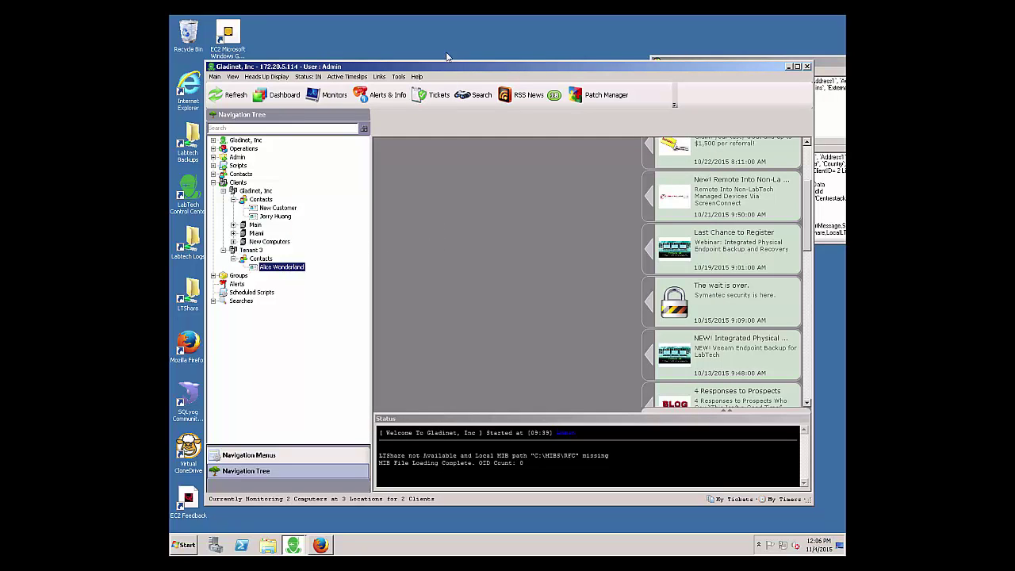